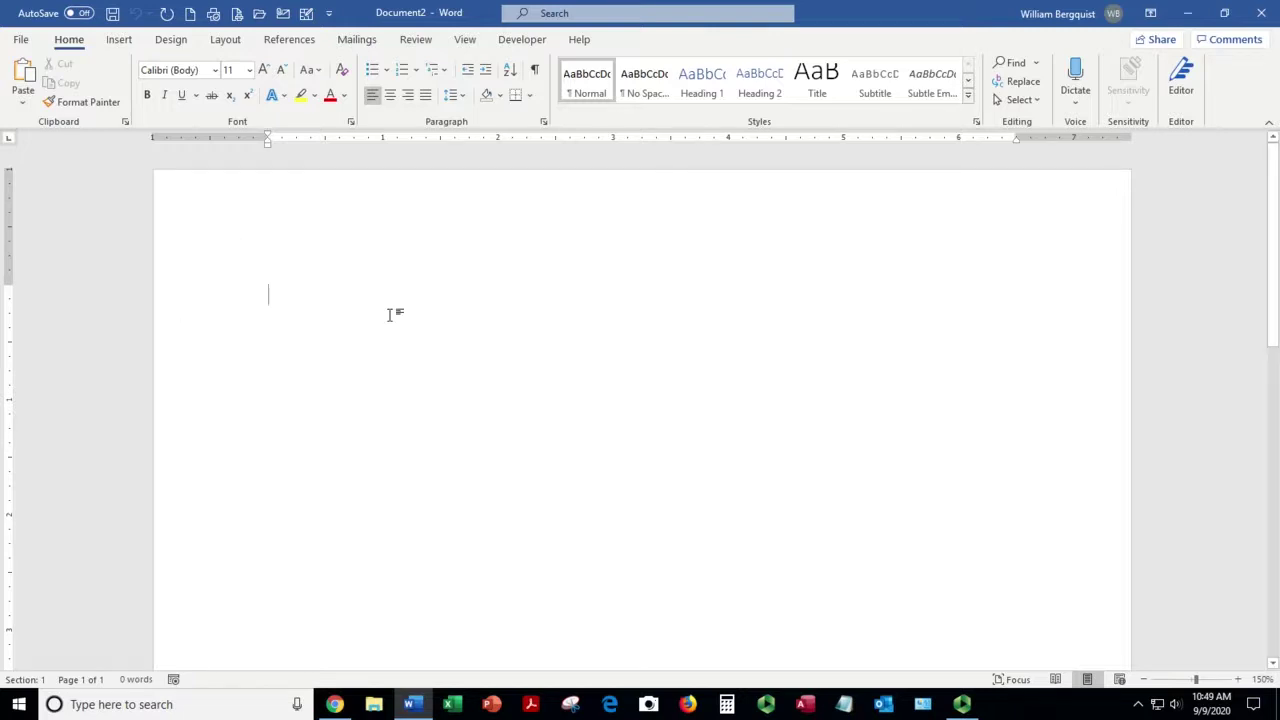
# Apply the No Spacing style and generate filler text with =rand(12,12)
pyautogui.click(643, 93)
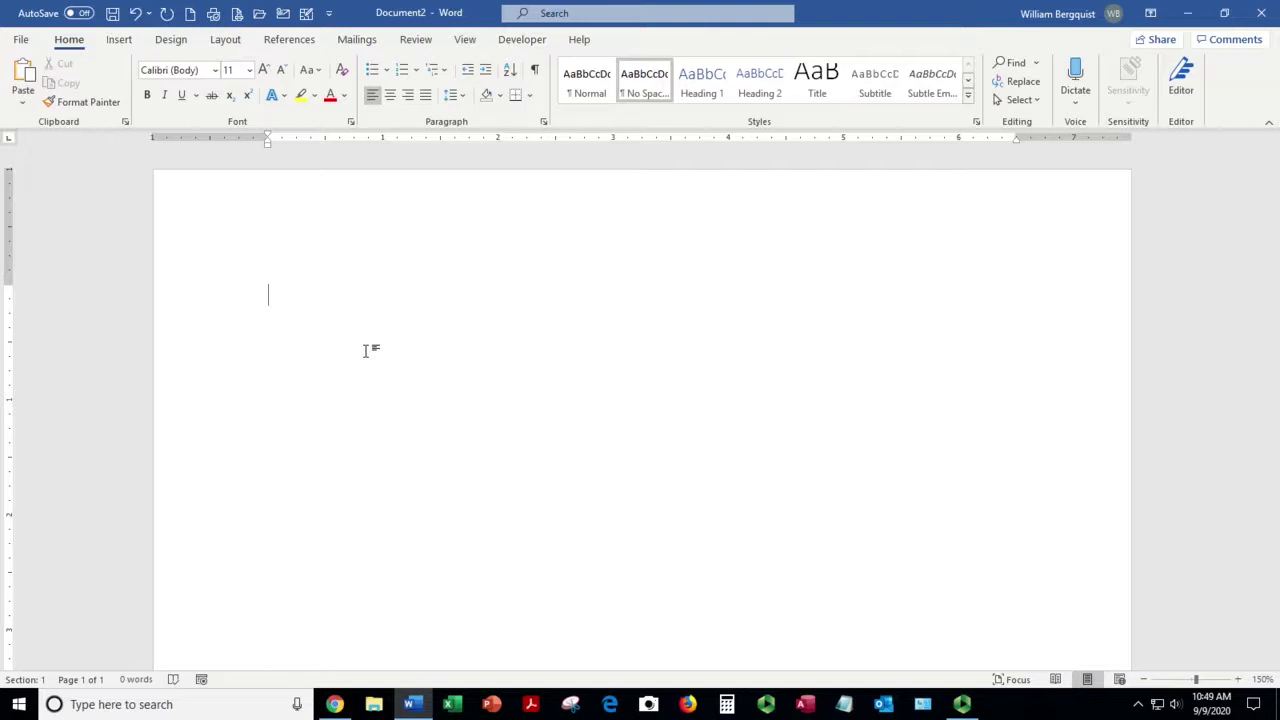
pyautogui.write('=rand(12,12)')
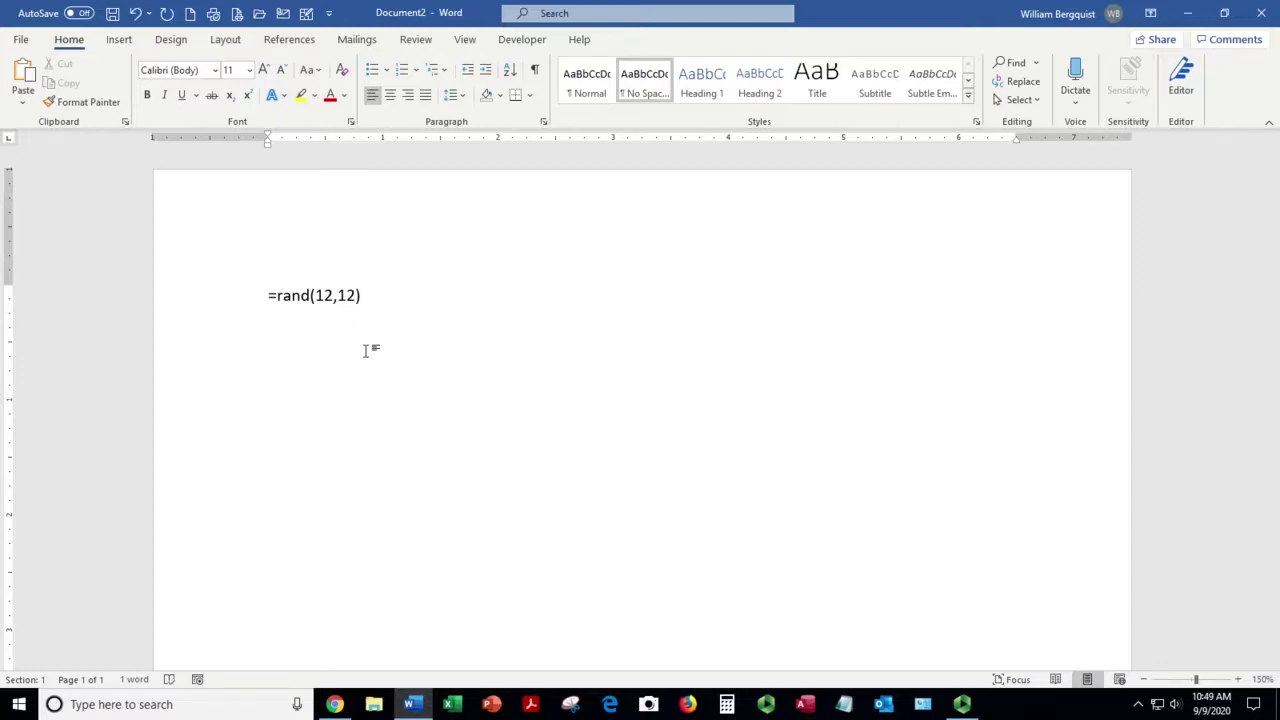
pyautogui.press('Return')
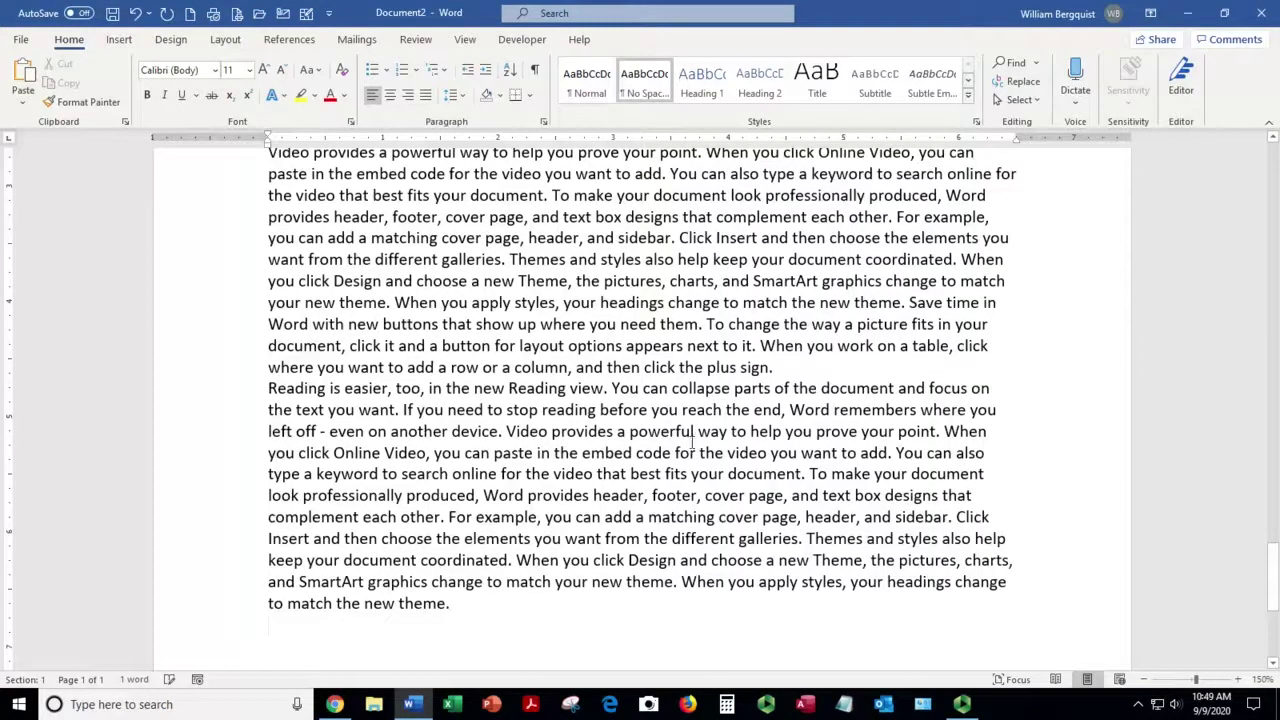
pyautogui.scroll(15, 693, 442)
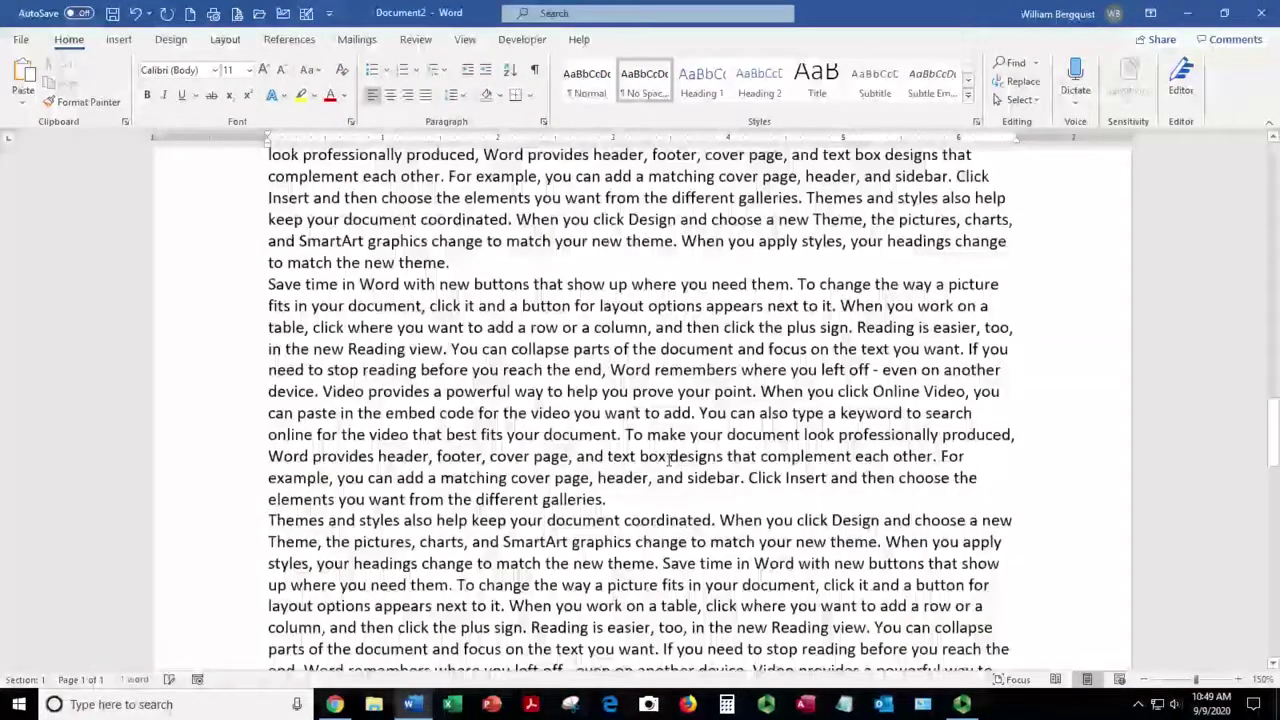
pyautogui.scroll(-10, 669, 458)
pyautogui.scroll(3, 668, 460)
pyautogui.scroll(10, 668, 460)
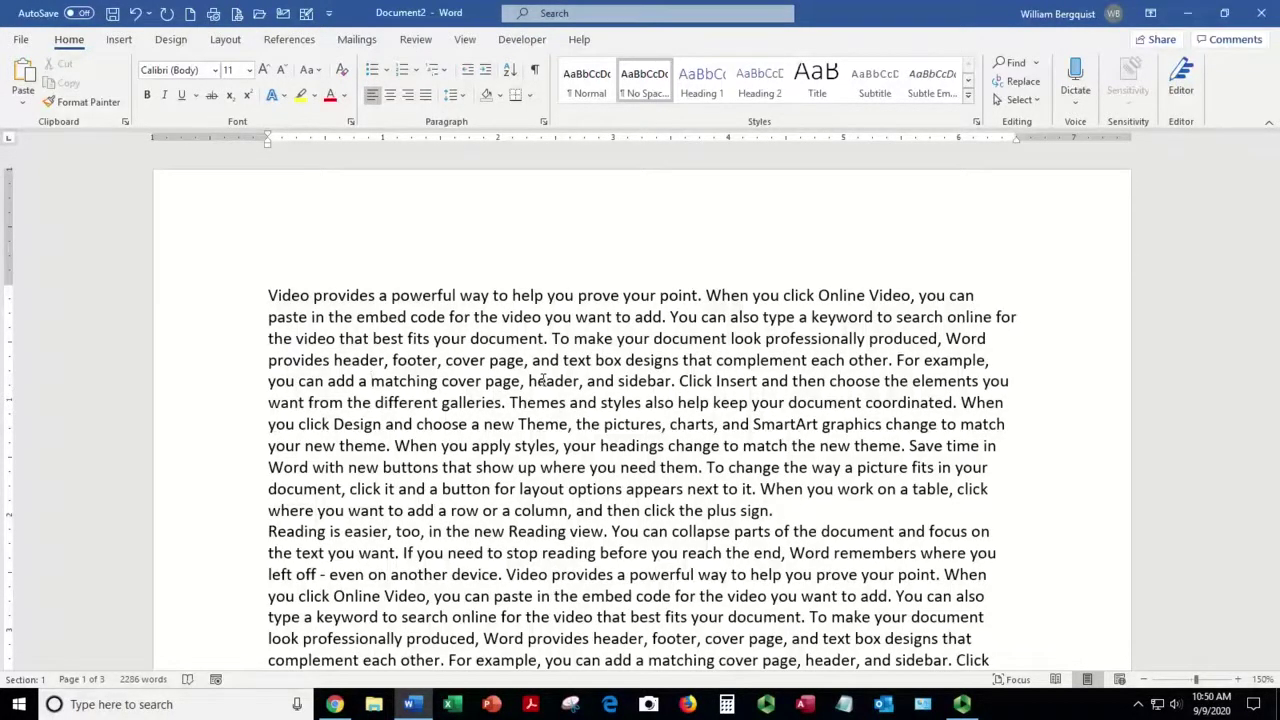
# Select the entire document, set its line spacing to 2.0 and justify the text
pyautogui.click(264, 295)
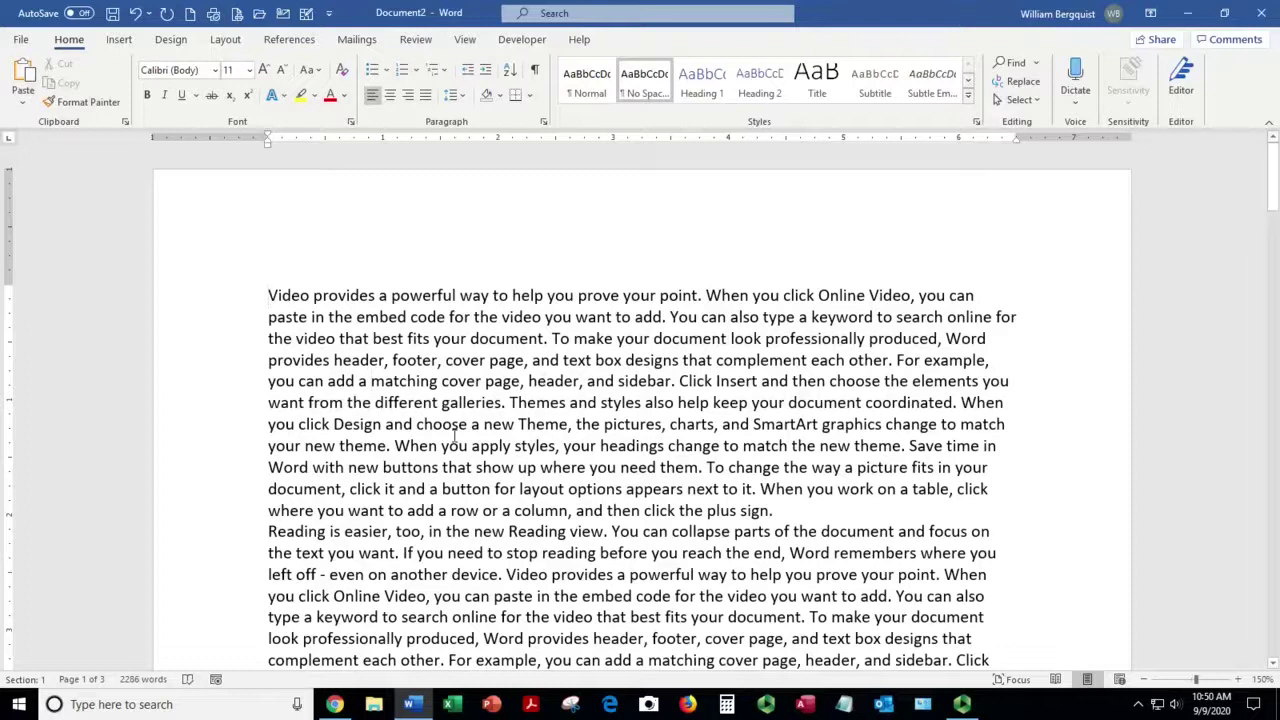
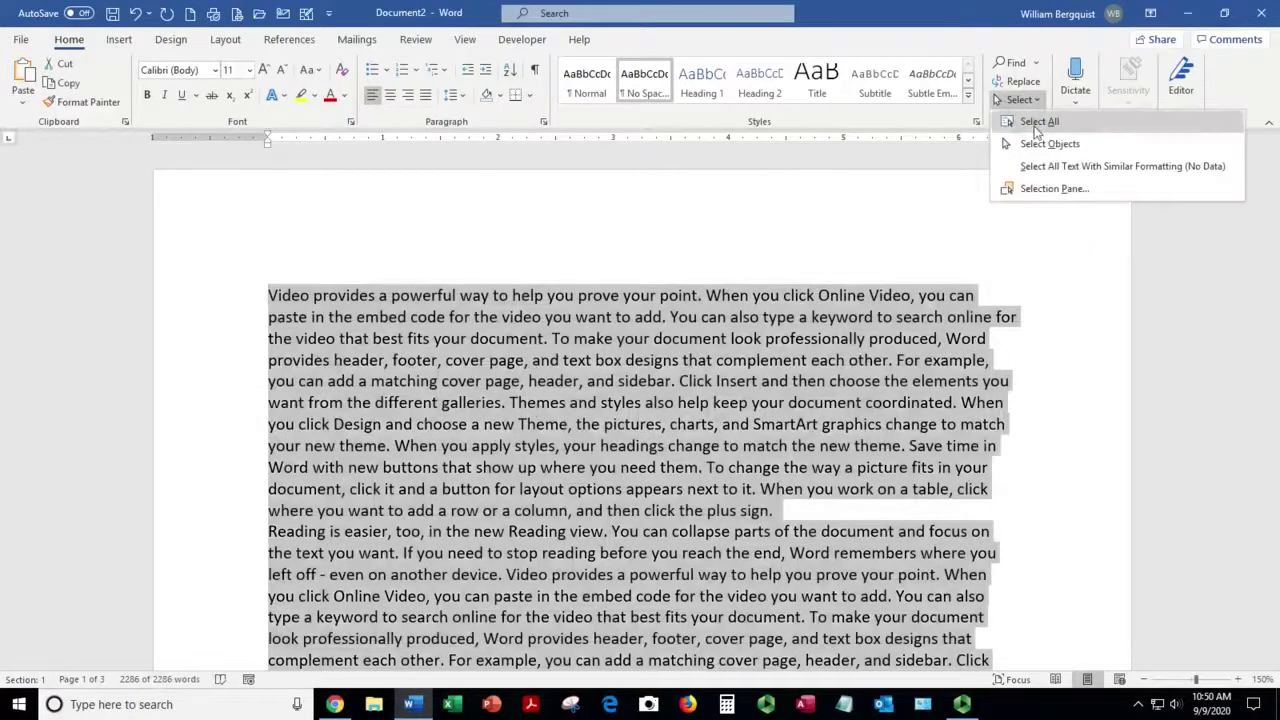
pyautogui.click(1036, 122)
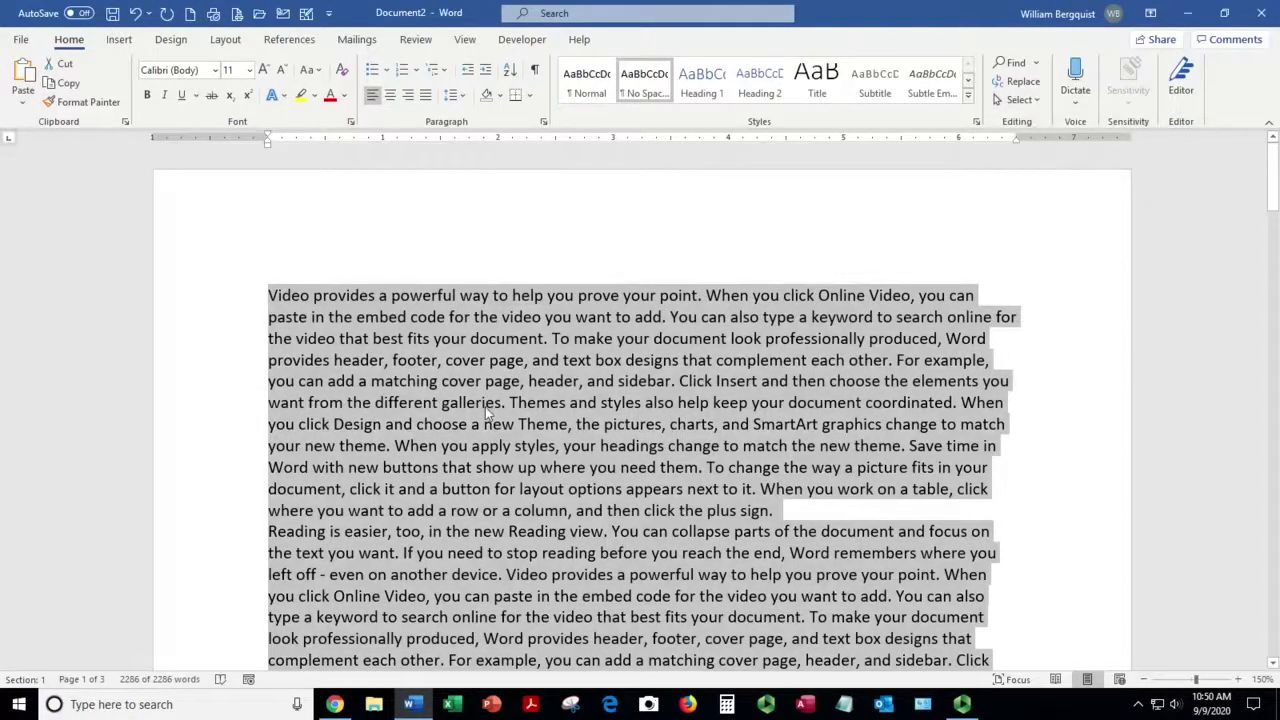
pyautogui.click(453, 96)
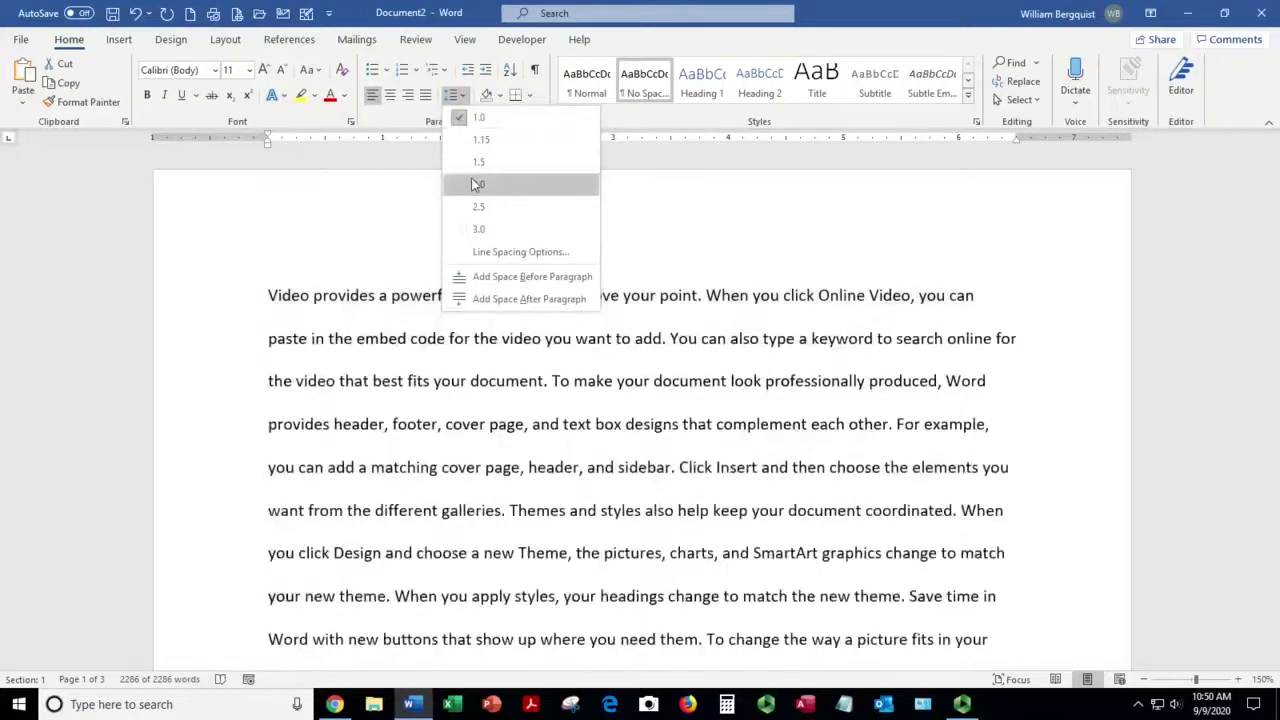
pyautogui.click(476, 186)
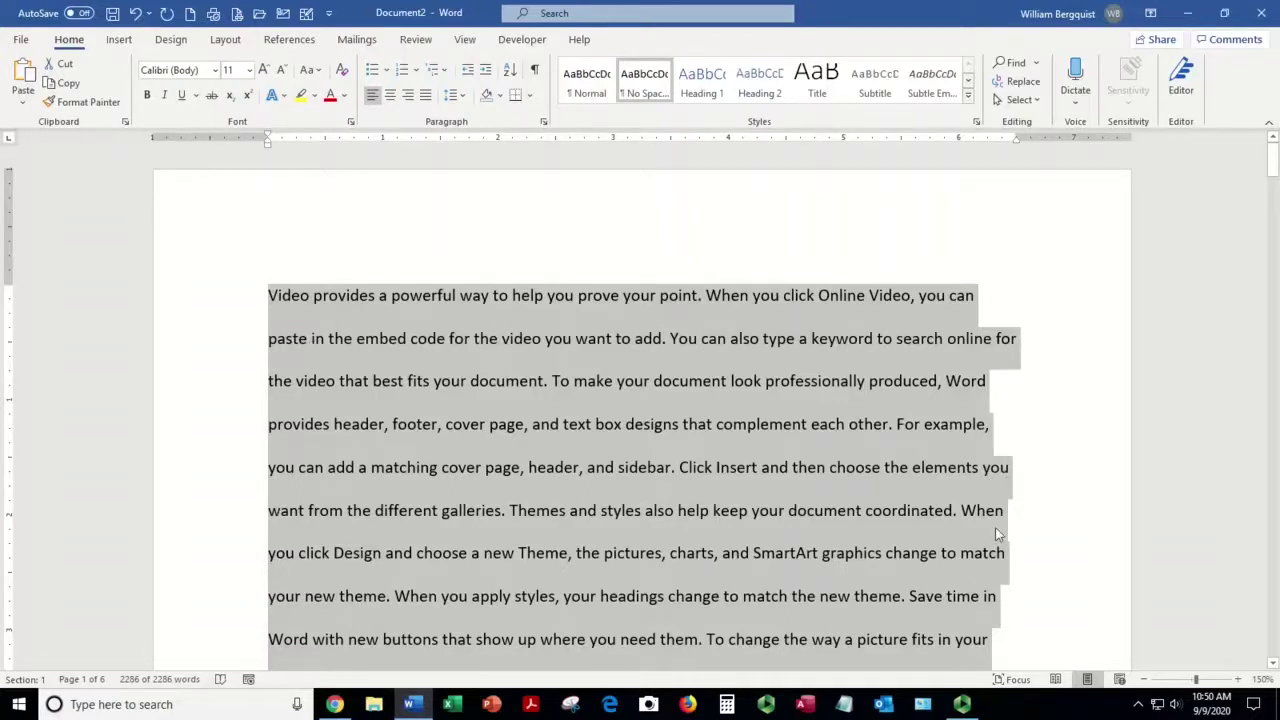
pyautogui.click(424, 96)
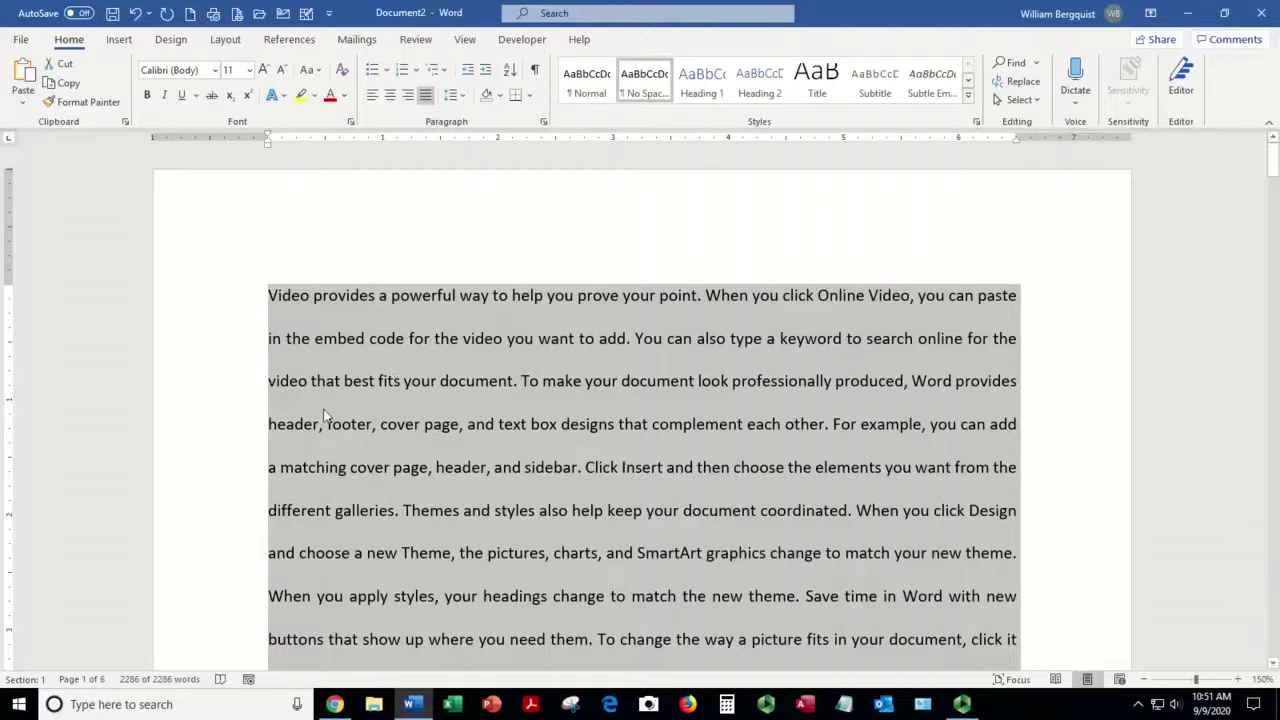
# Try indenting the first lines of the first three paragraphs one at a time
pyautogui.click(270, 298)
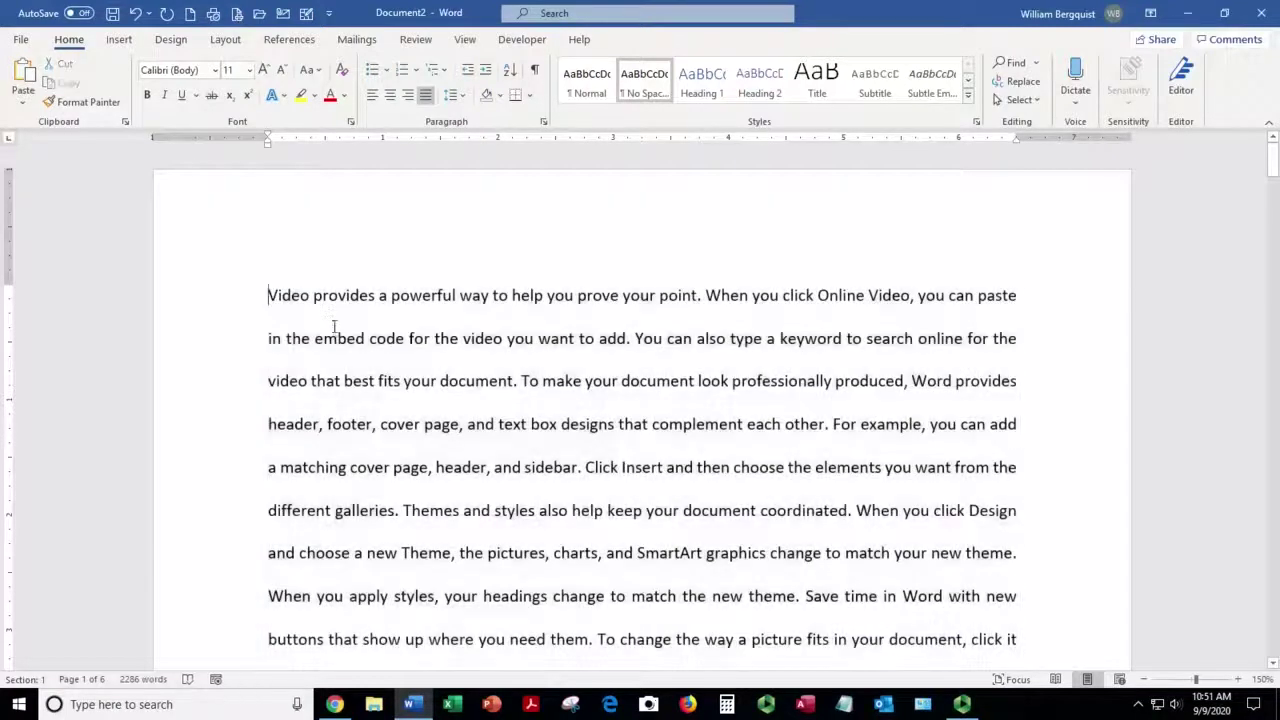
pyautogui.press('Tab')
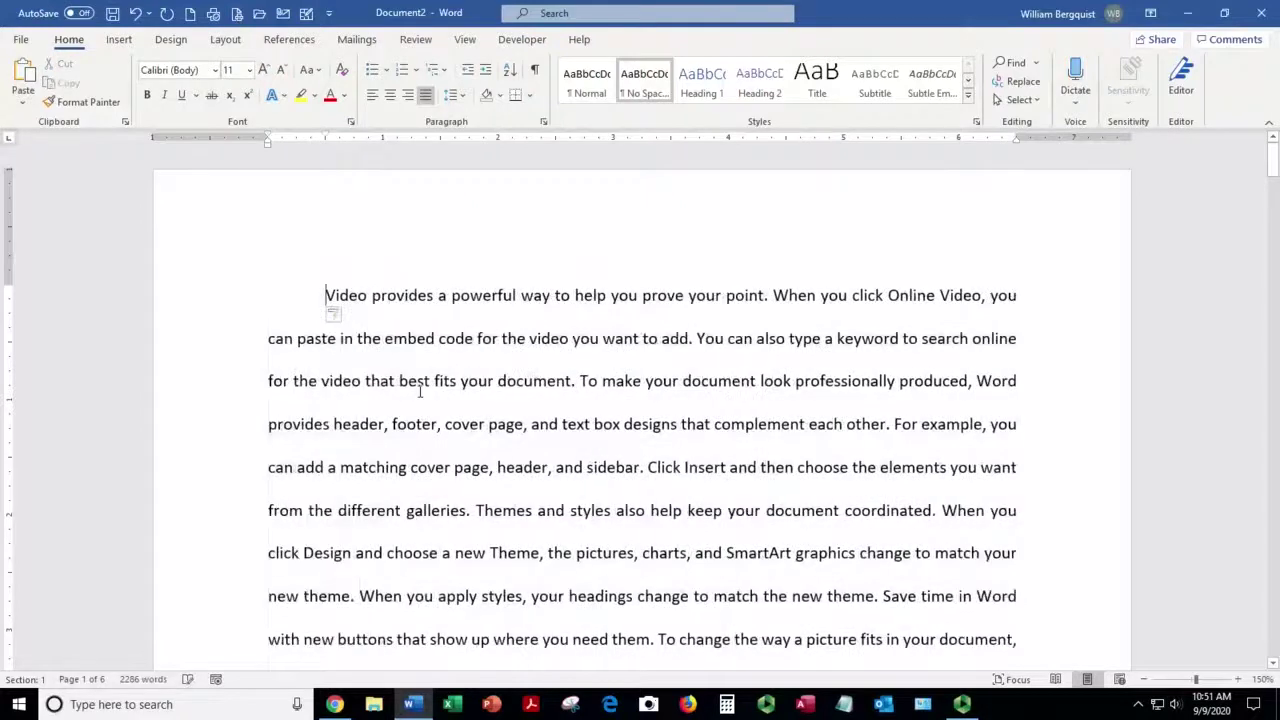
pyautogui.scroll(-2, 460, 395)
pyautogui.click(268, 652)
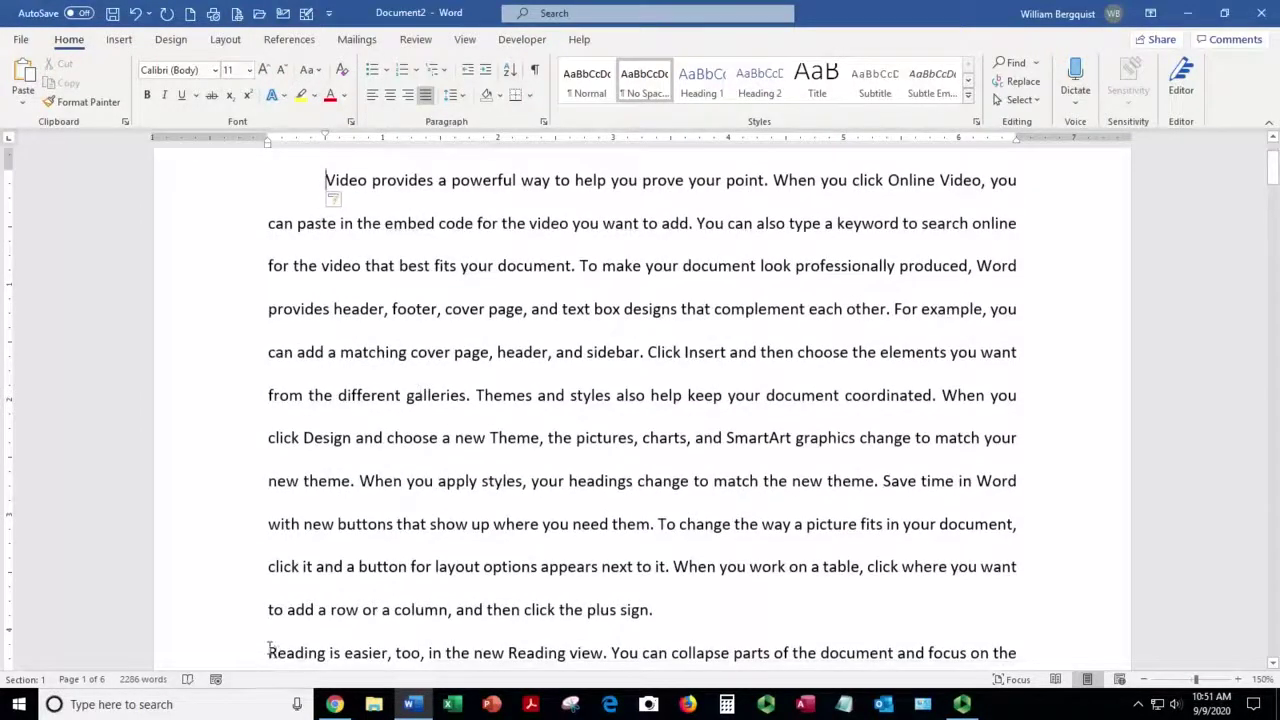
pyautogui.press('Tab')
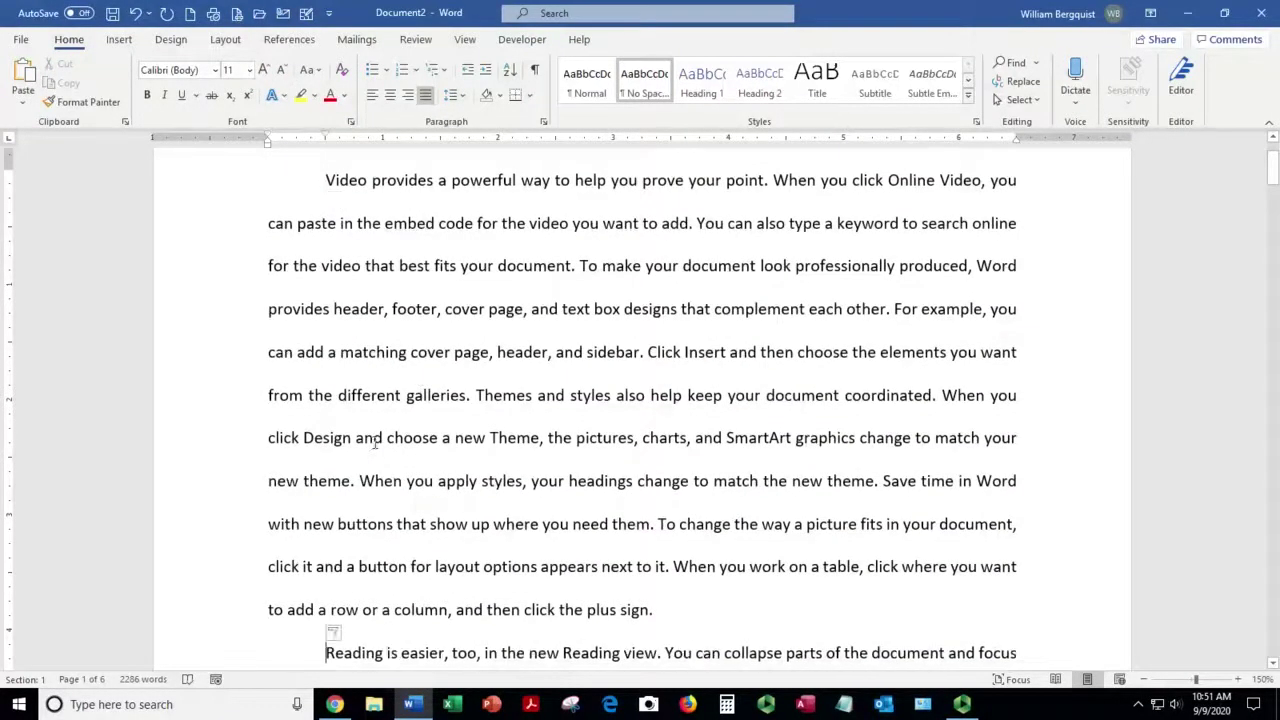
pyautogui.scroll(-15, 375, 443)
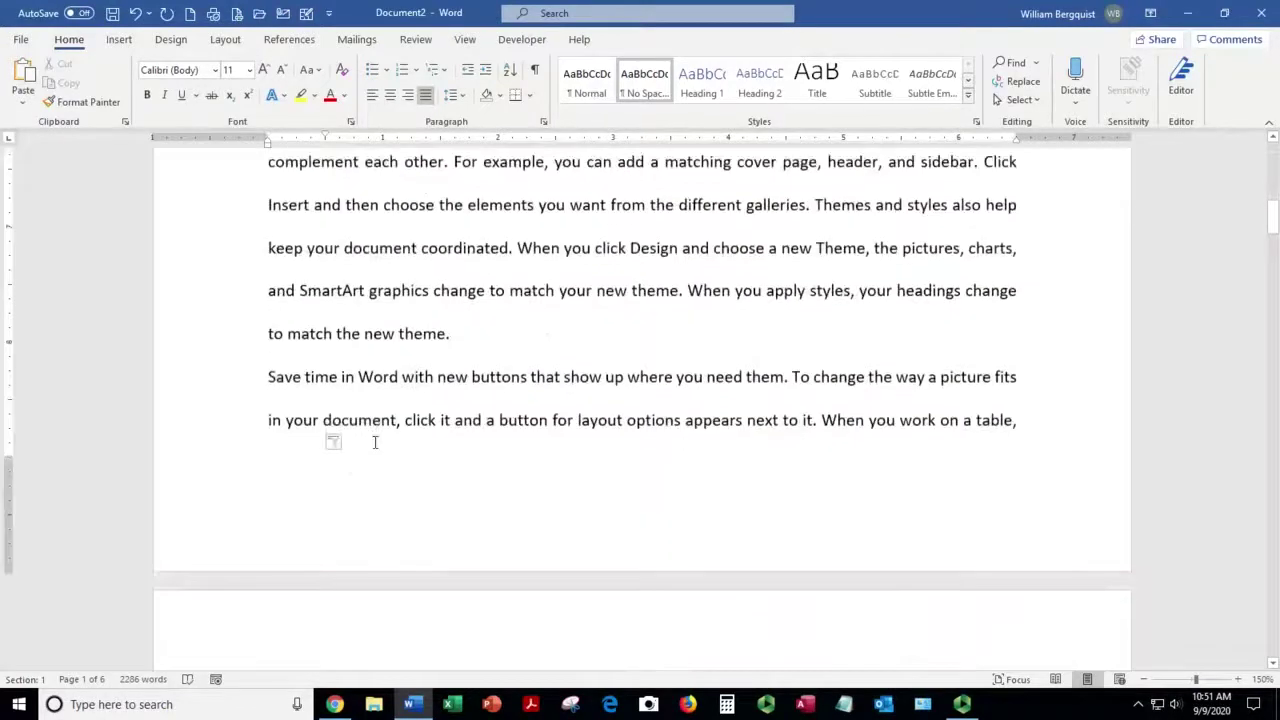
pyautogui.click(270, 377)
pyautogui.press('Tab')
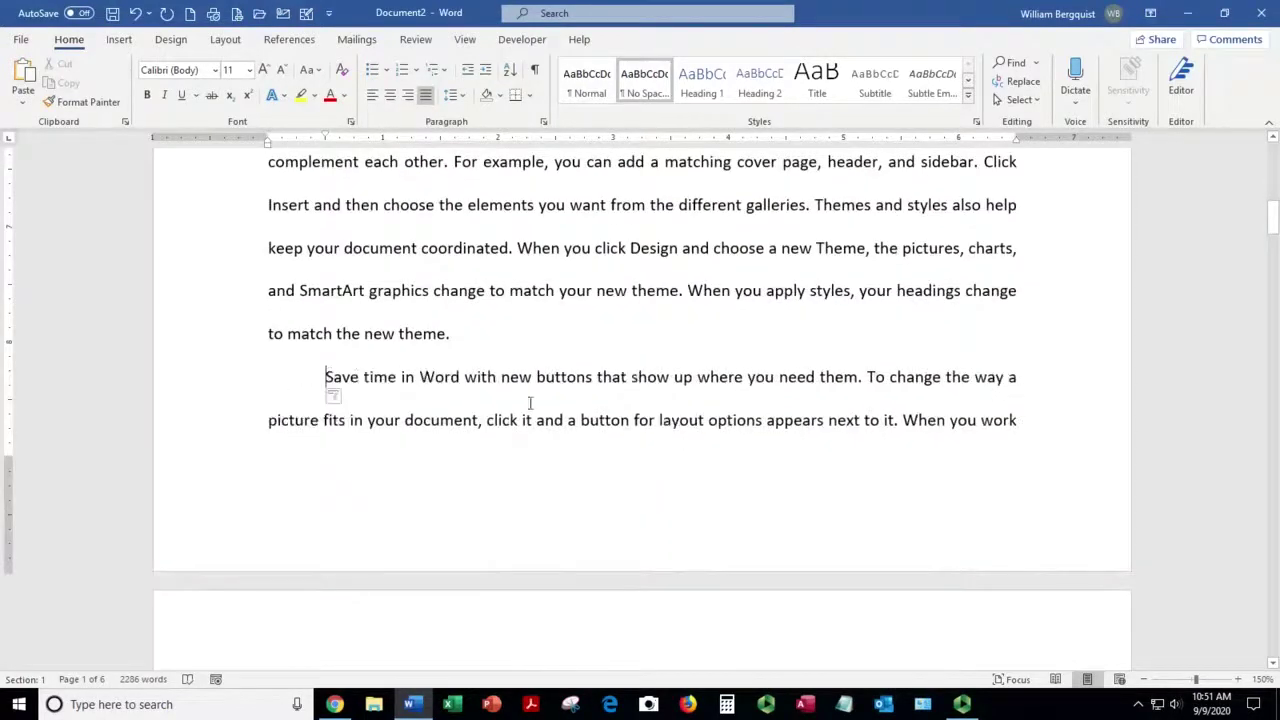
pyautogui.scroll(10, 530, 403)
pyautogui.scroll(5, 530, 403)
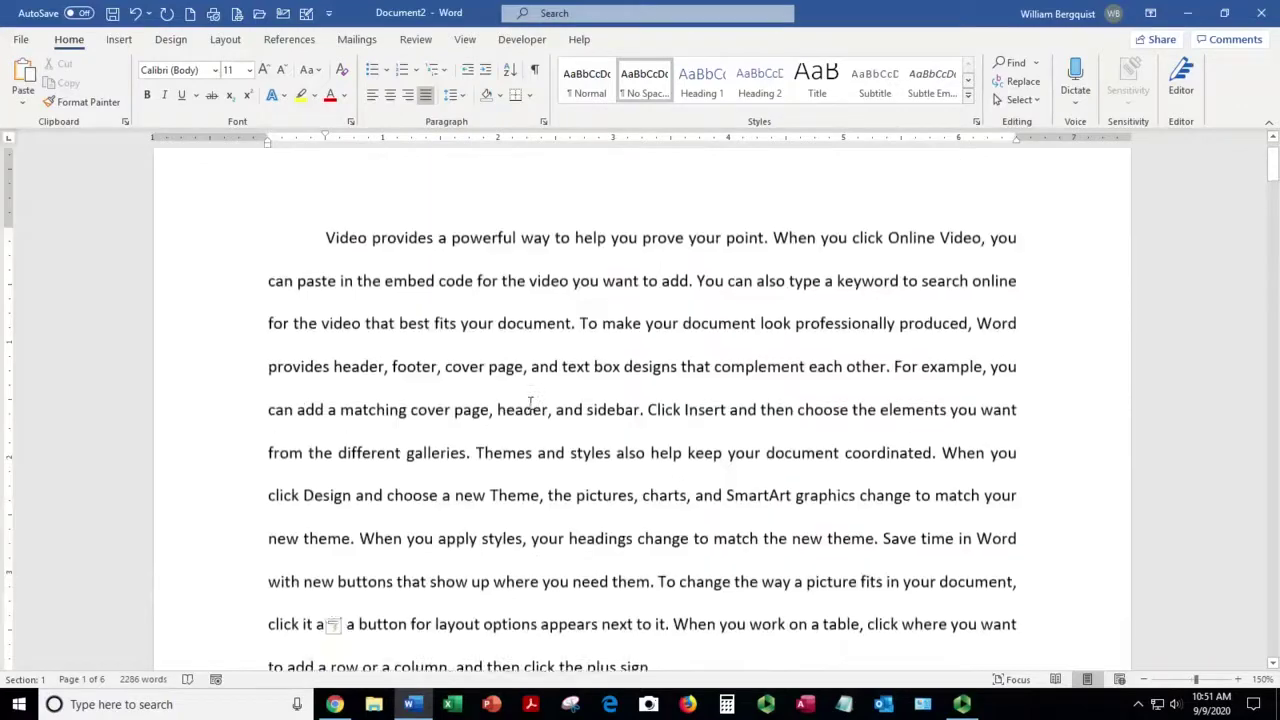
pyautogui.scroll(-5, 530, 403)
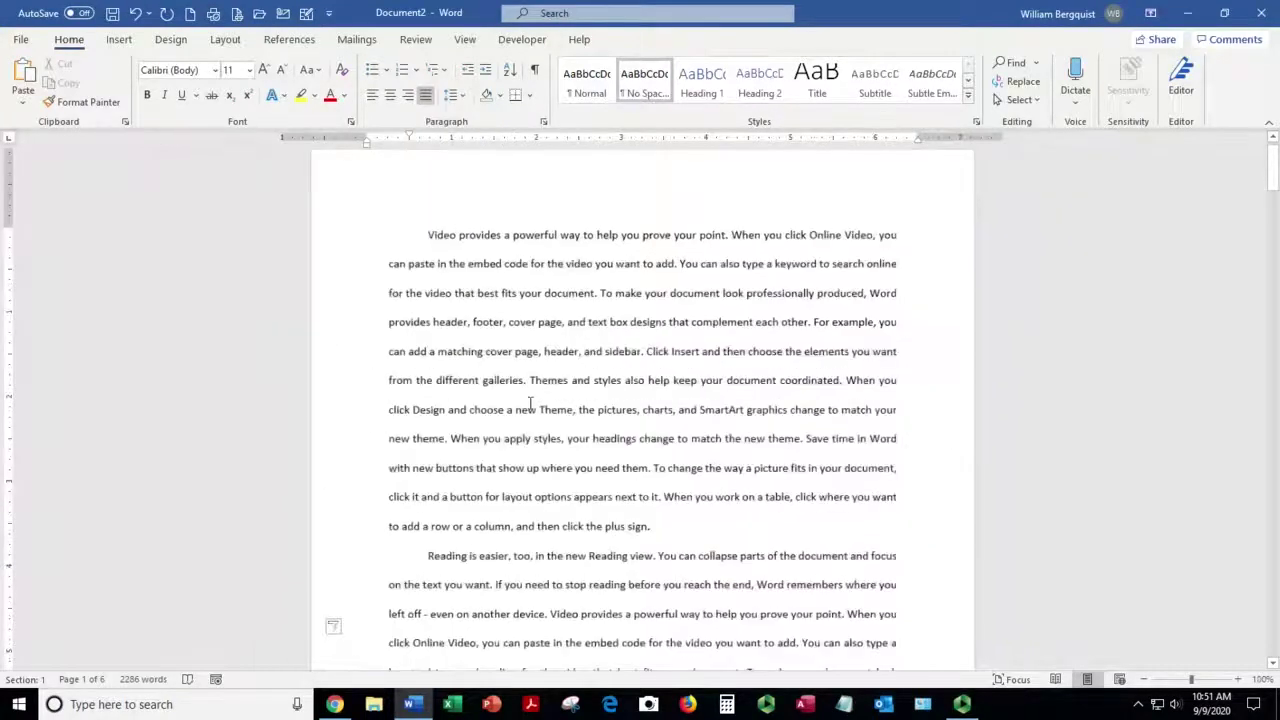
# Undo the individual indents of the first three paragraphs
pyautogui.click(135, 14)
pyautogui.click(135, 14)
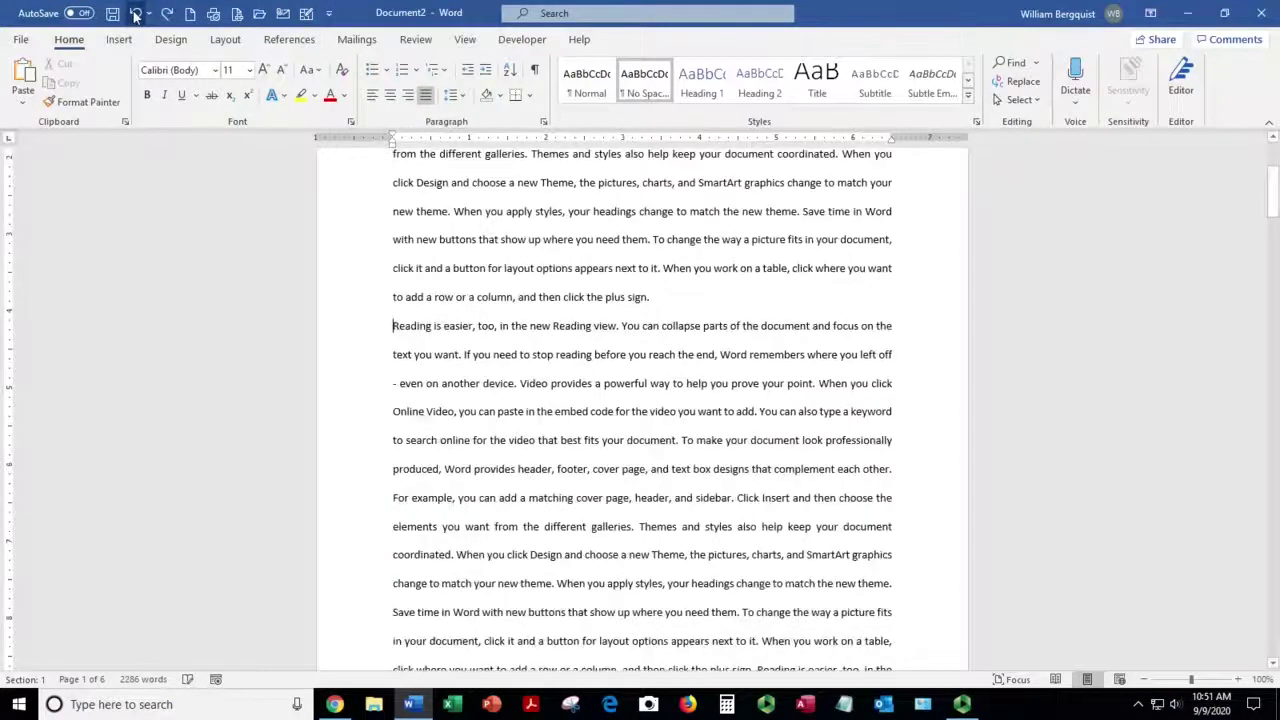
pyautogui.click(135, 14)
pyautogui.click(135, 14)
# Select the whole document and give every paragraph a first-line indent of 0.5 inch using the ruler
pyautogui.scroll(2, 529, 332)
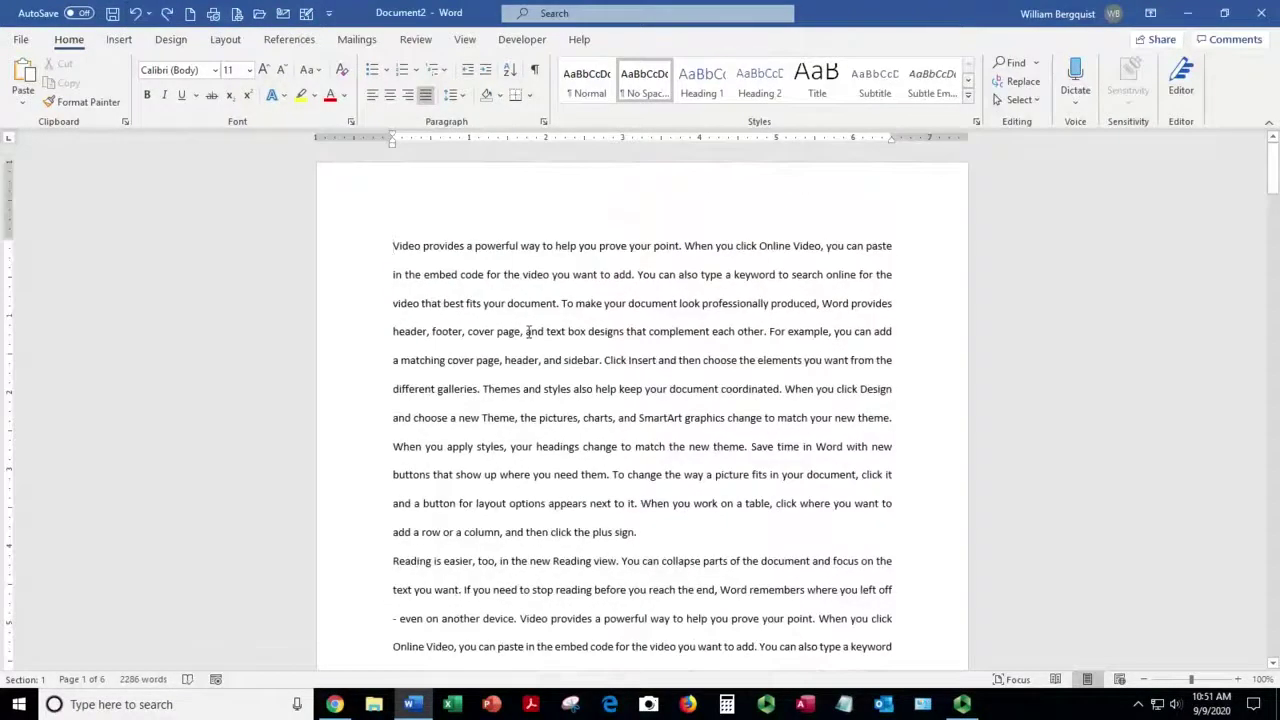
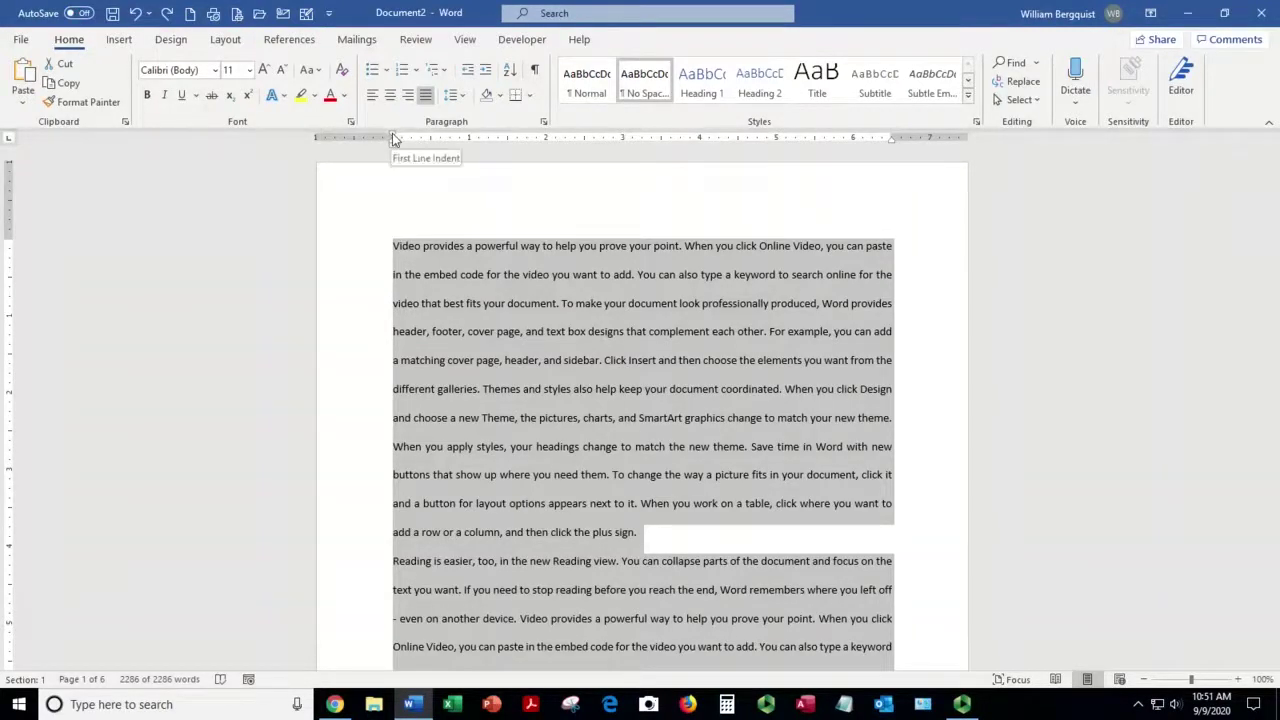
pyautogui.moveTo(393, 137); pyautogui.dragTo(431, 140)
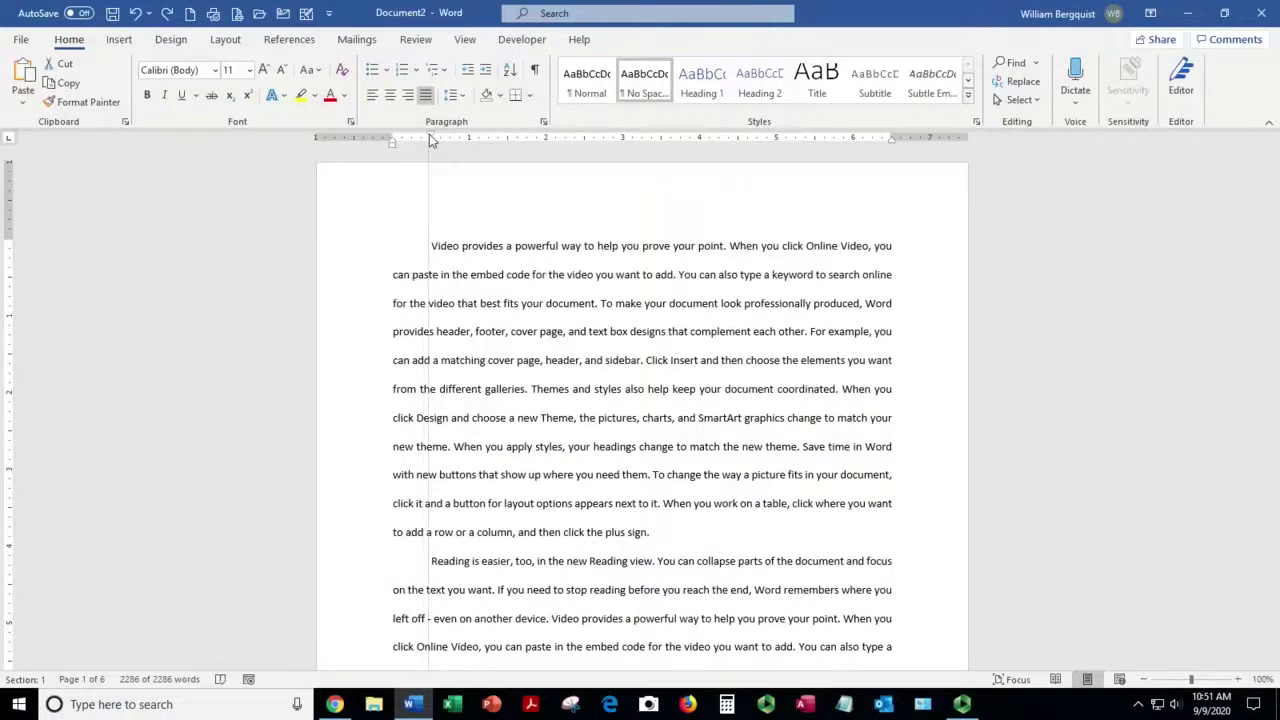
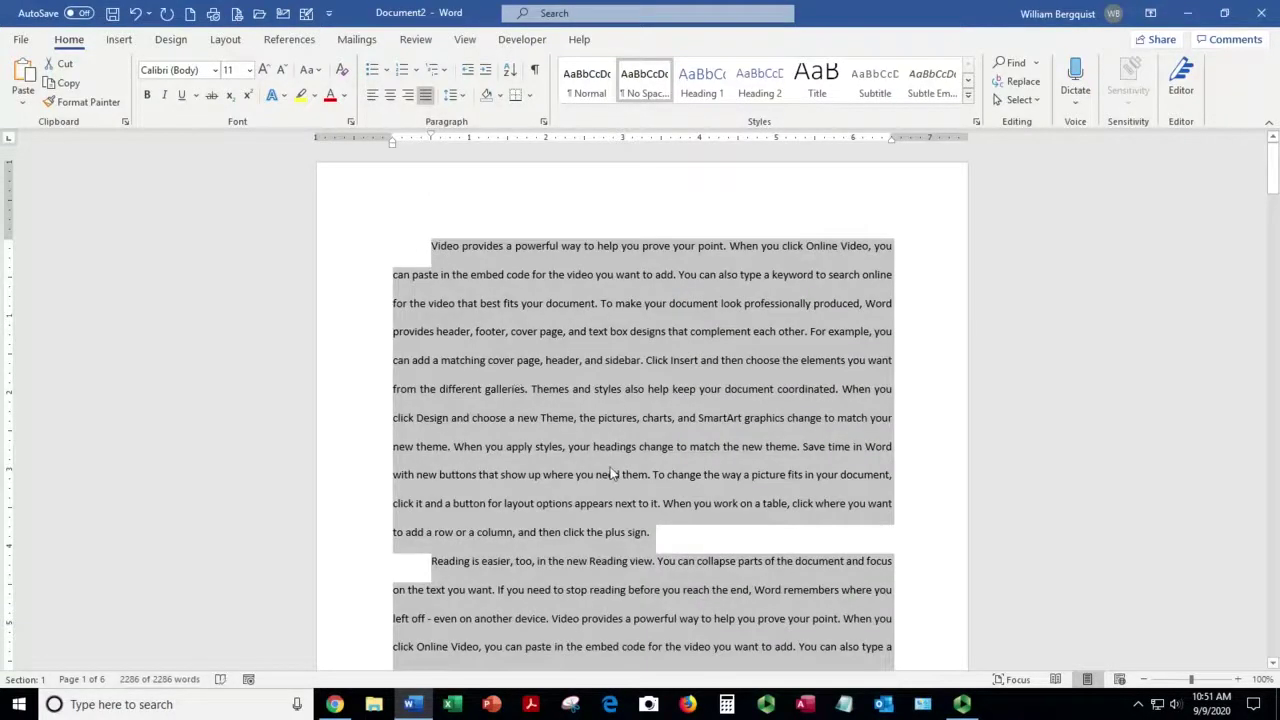
# Check the first-line indents on all pages through to the document's end, and return to its beginning
pyautogui.scroll(-15, 613, 474)
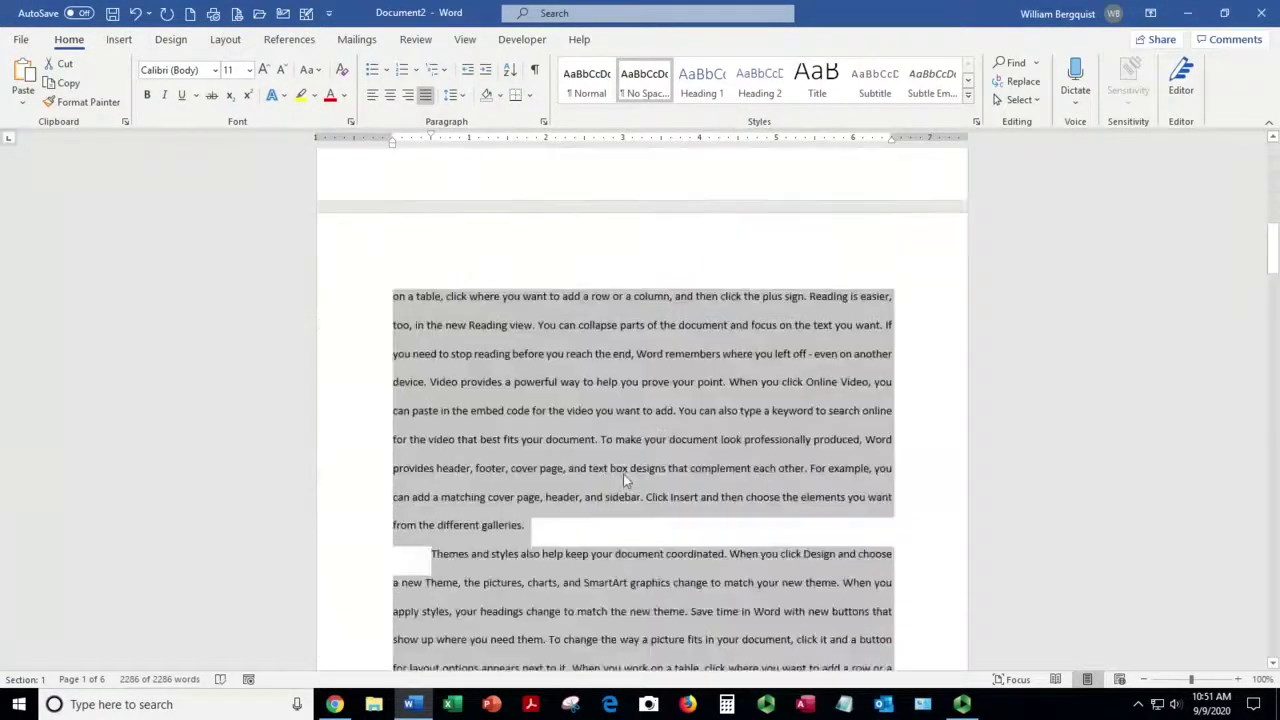
pyautogui.scroll(-12, 623, 481)
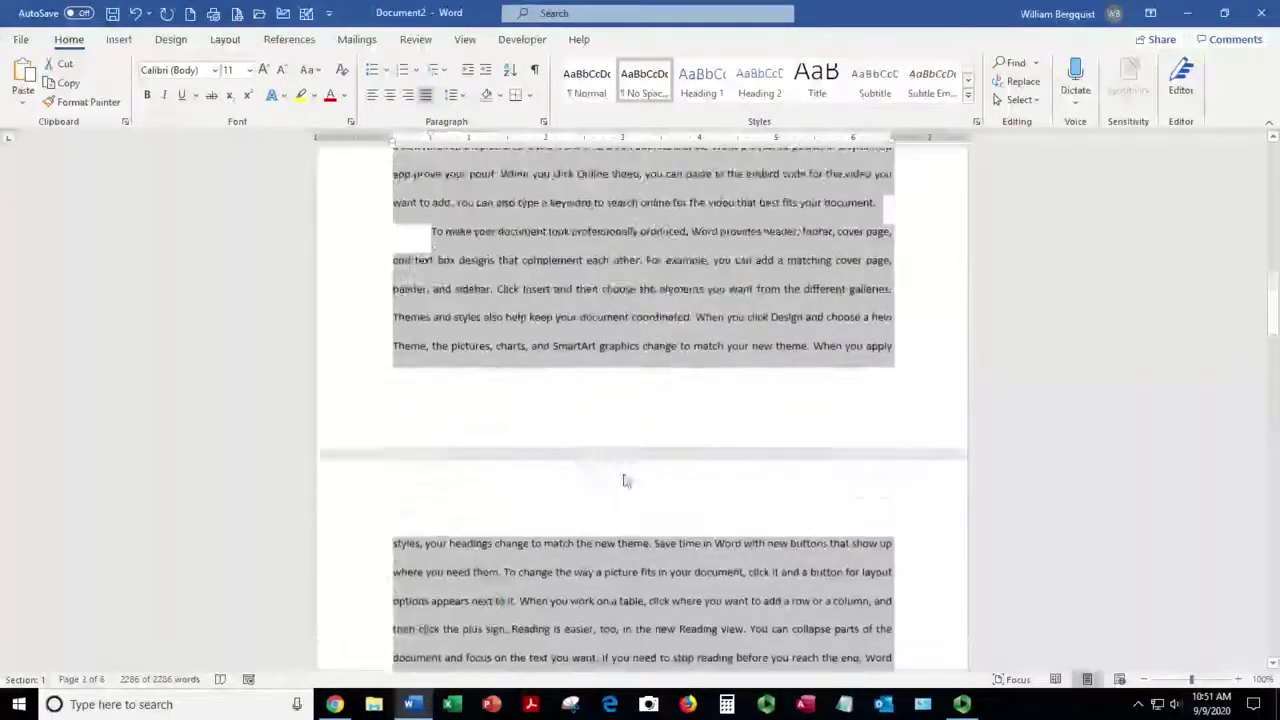
pyautogui.scroll(-12, 623, 481)
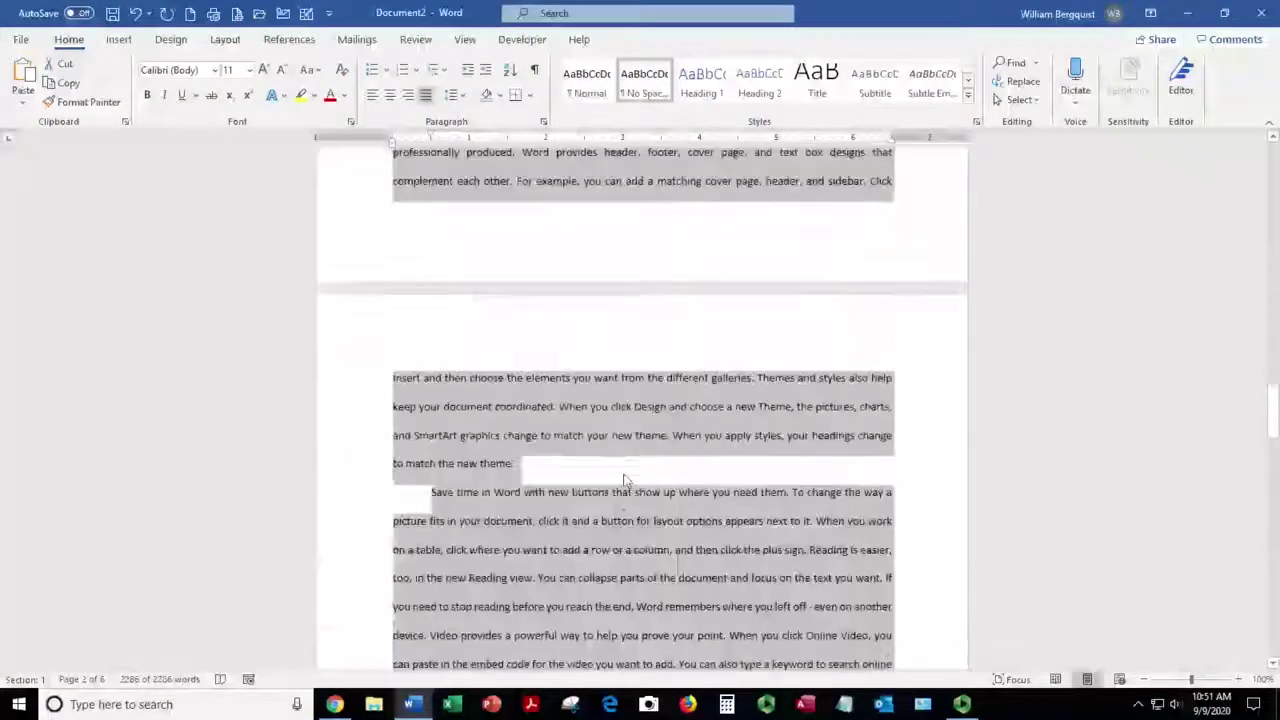
pyautogui.scroll(-12, 623, 481)
pyautogui.click(625, 475)
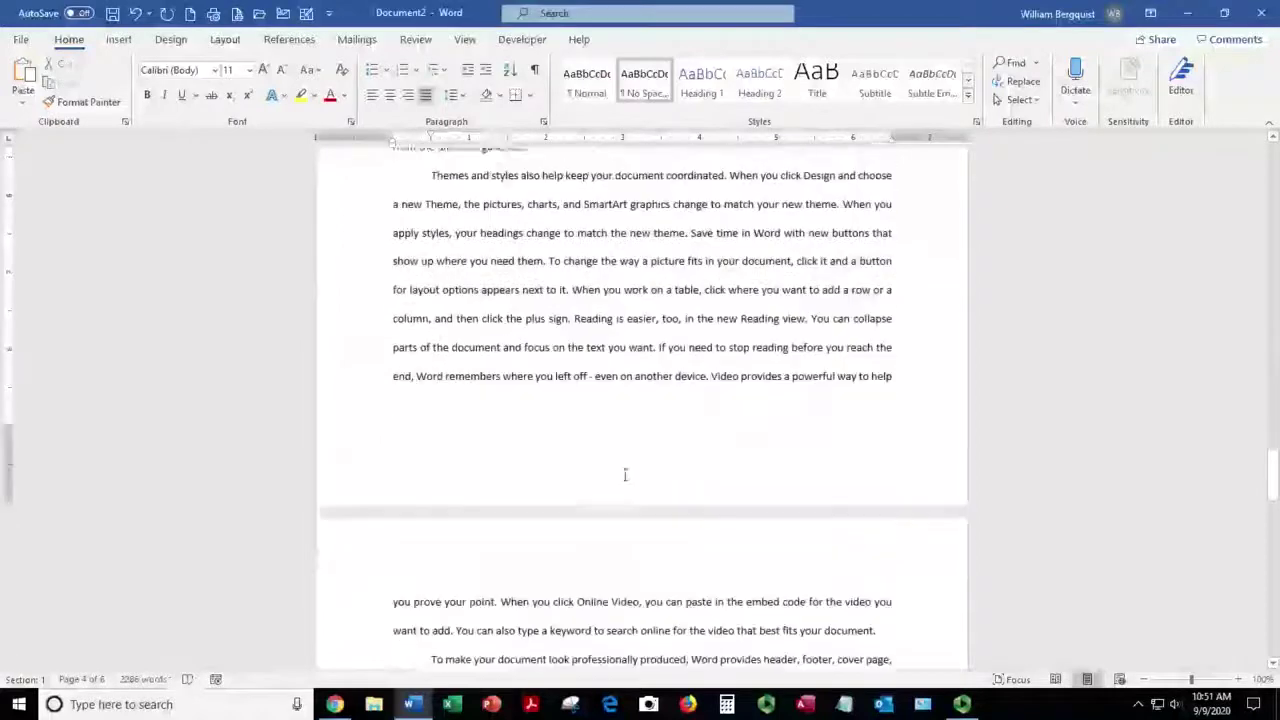
pyautogui.moveTo(1272, 480); pyautogui.dragTo(1272, 148)
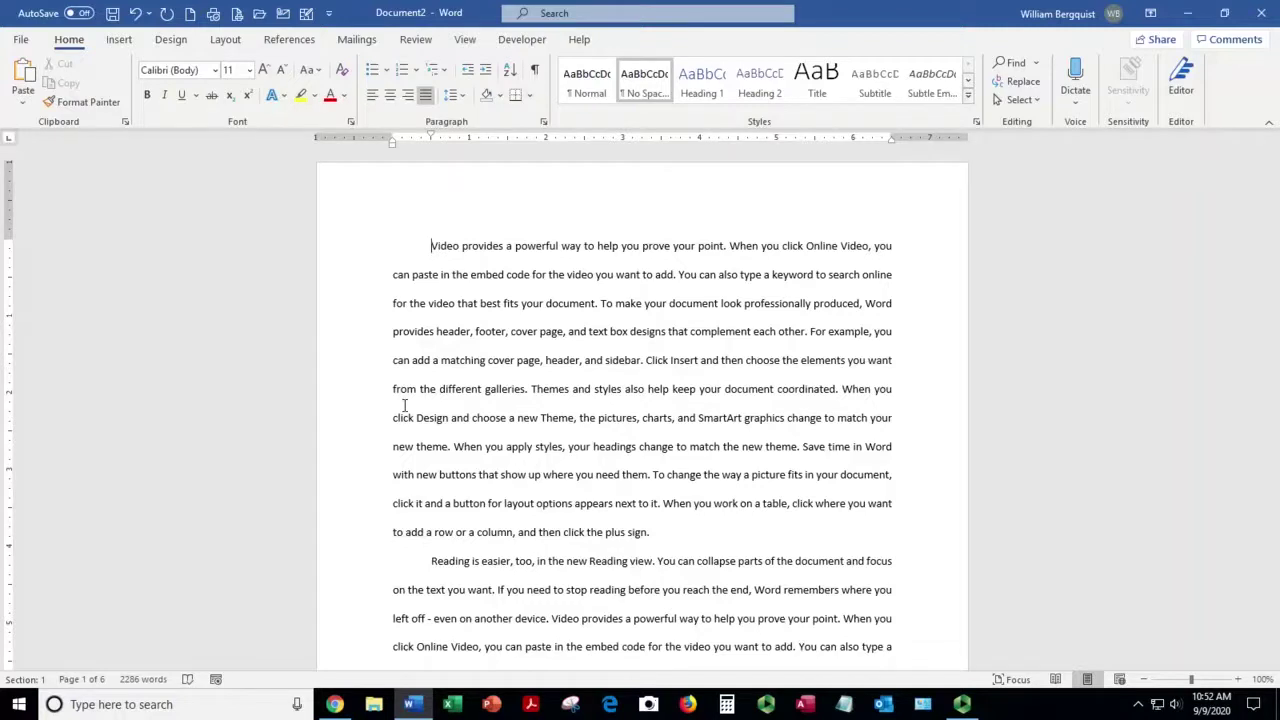
pyautogui.hotkey('ctrl', 'End')
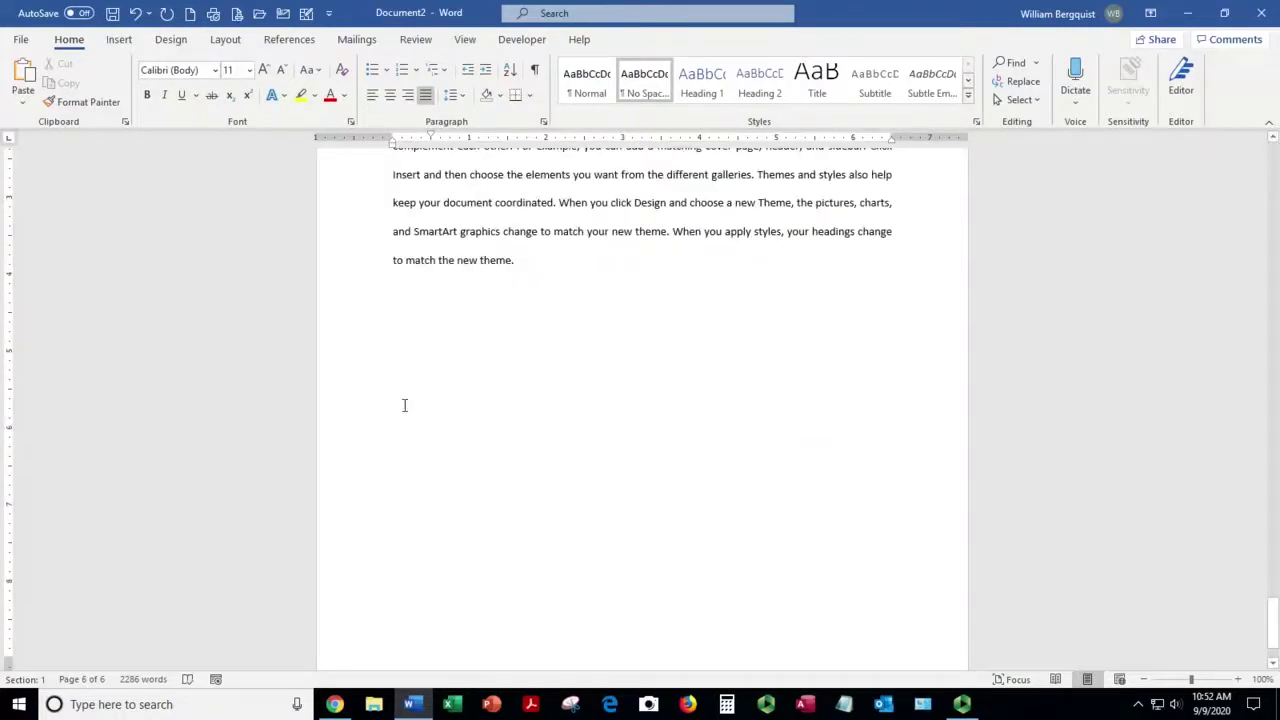
pyautogui.hotkey('ctrl', 'Home')
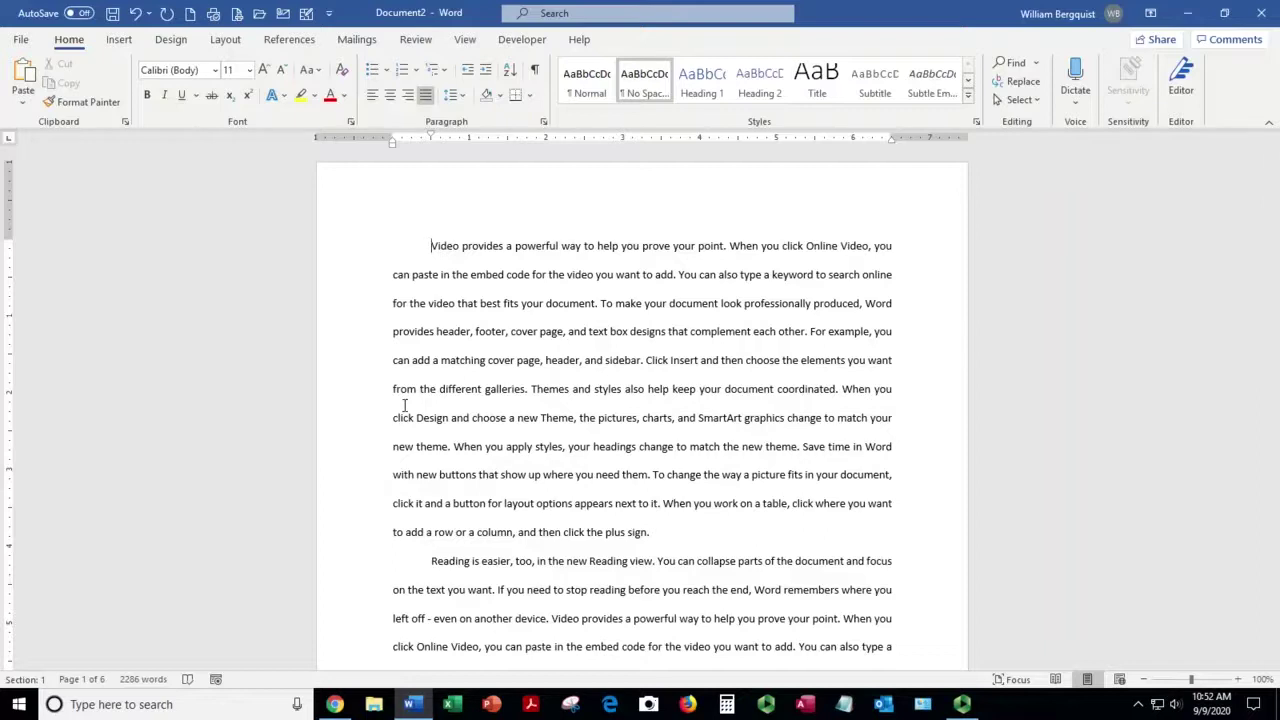
# Insert the built-in Whisp cover page at the front of the document
pyautogui.click(119, 40)
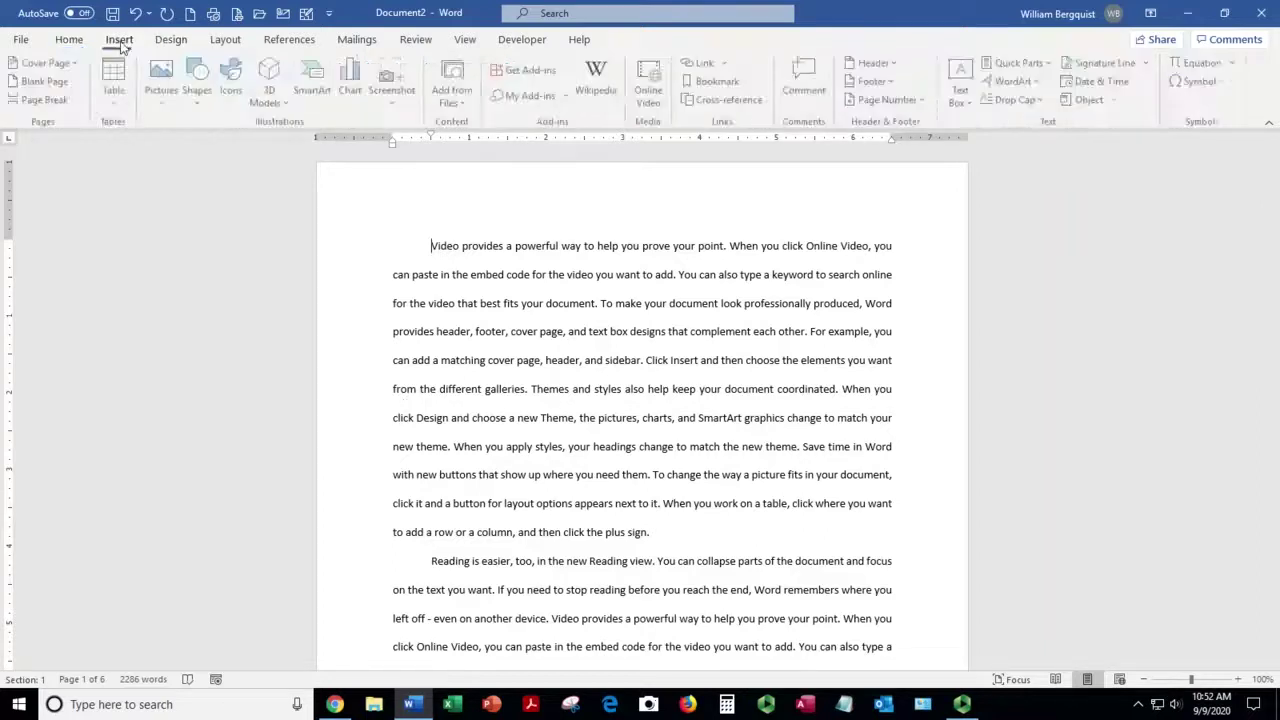
pyautogui.click(51, 57)
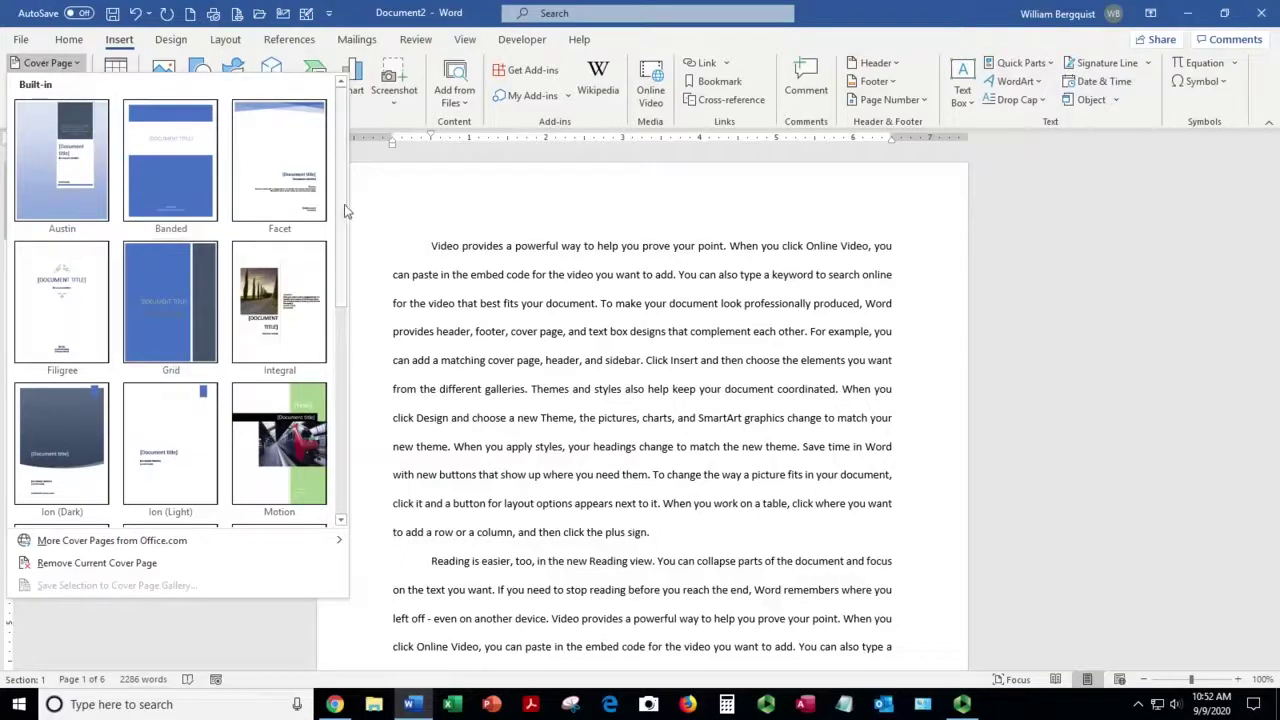
pyautogui.moveTo(342, 220); pyautogui.dragTo(340, 440)
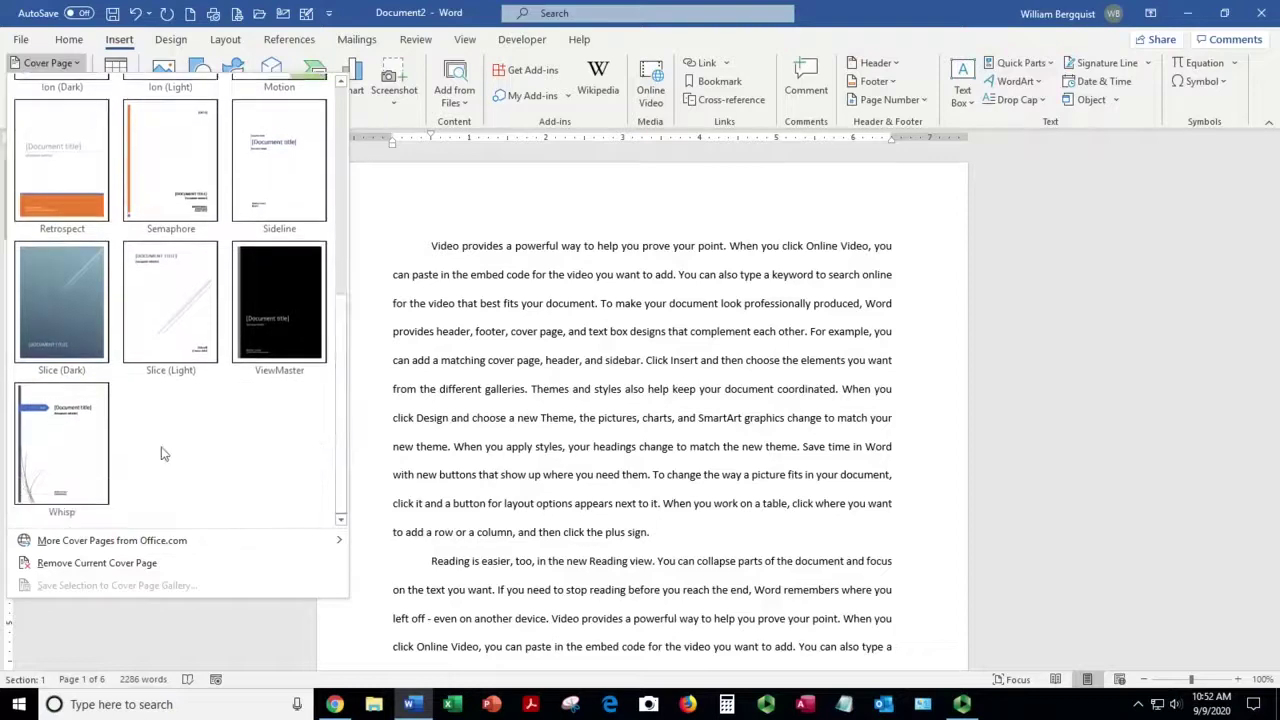
pyautogui.click(64, 449)
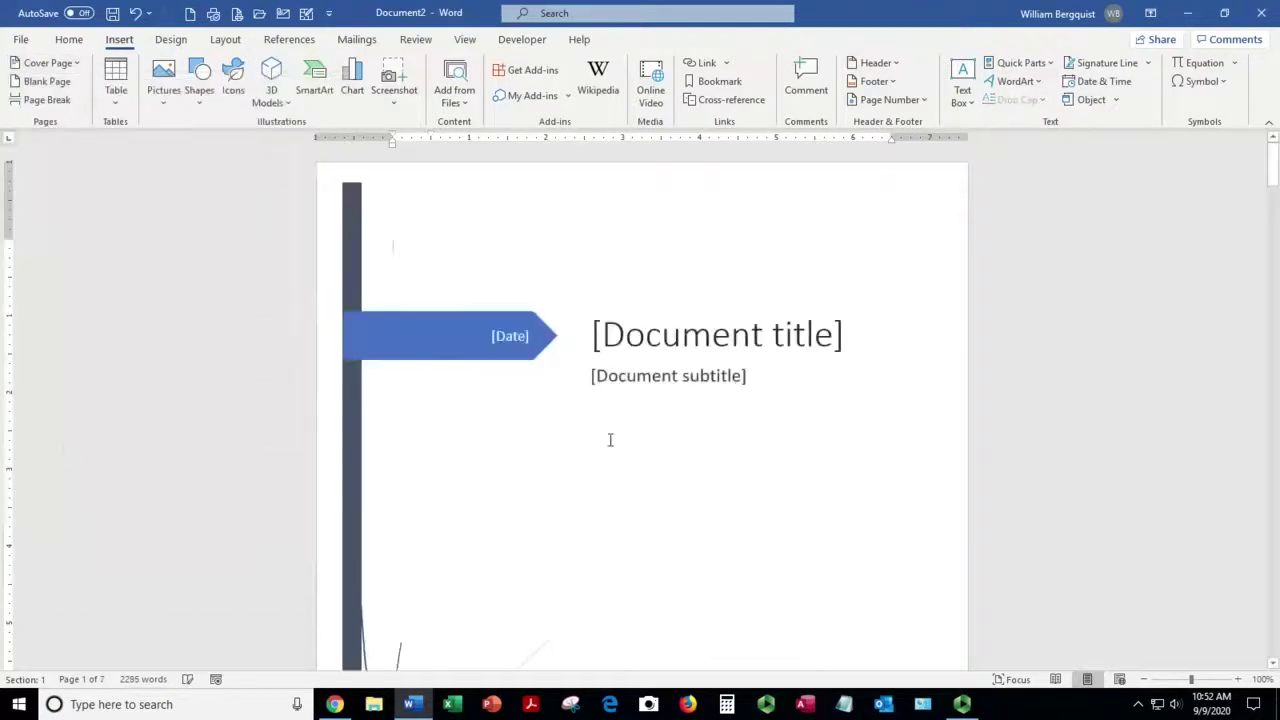
# Review the new cover page and the first body pages that follow it
pyautogui.scroll(-5, 610, 440)
pyautogui.scroll(-5, 610, 440)
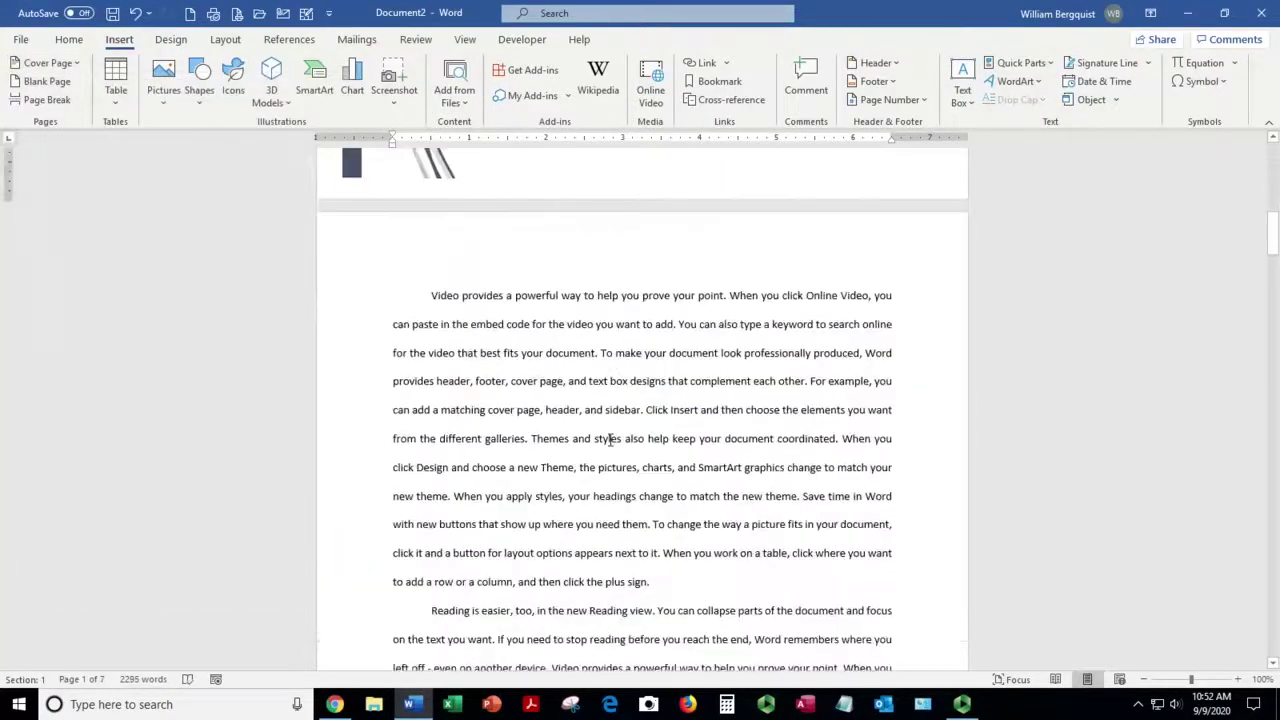
pyautogui.scroll(10, 612, 440)
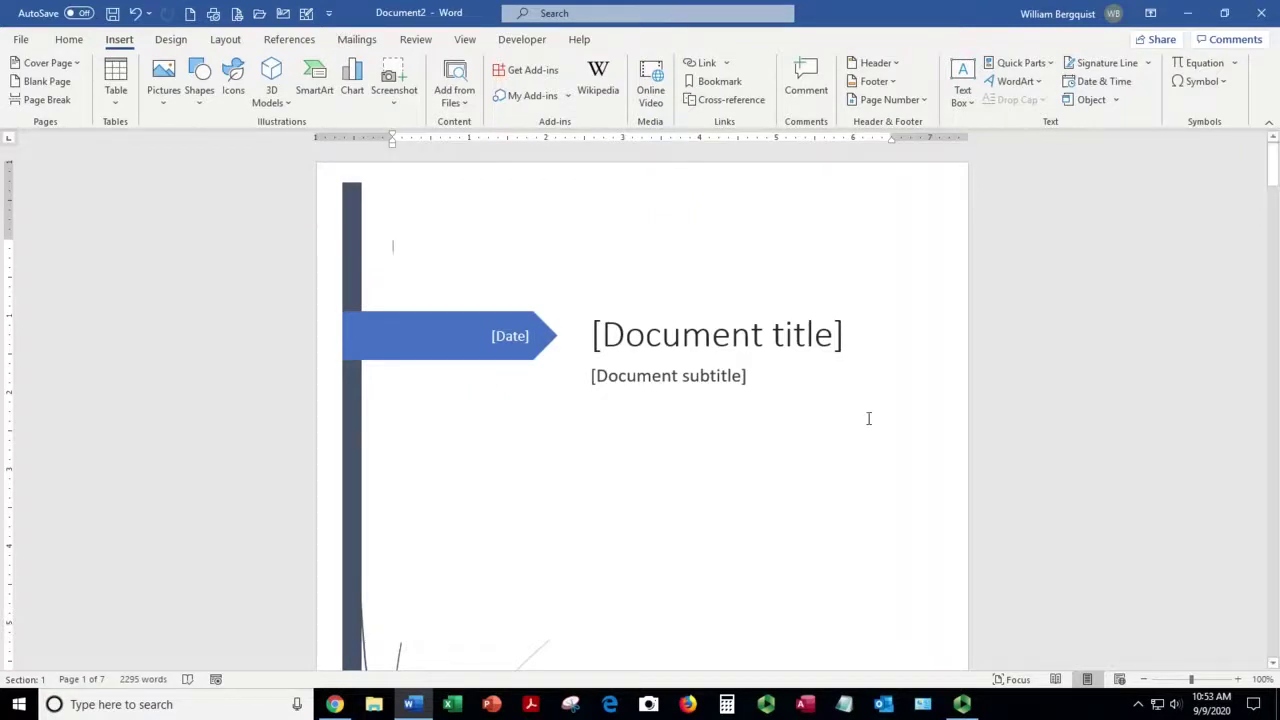
pyautogui.scroll(-2, 863, 419)
pyautogui.scroll(-12, 863, 419)
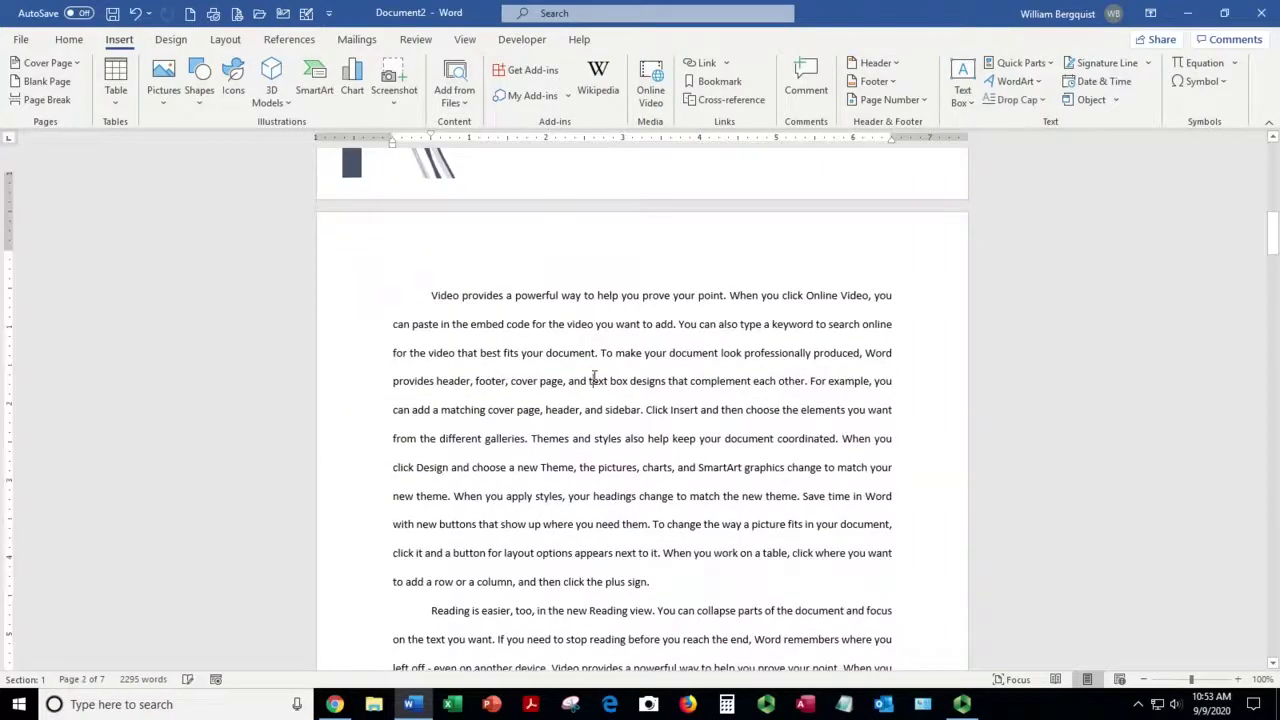
pyautogui.scroll(-3, 594, 376)
pyautogui.scroll(-7, 594, 376)
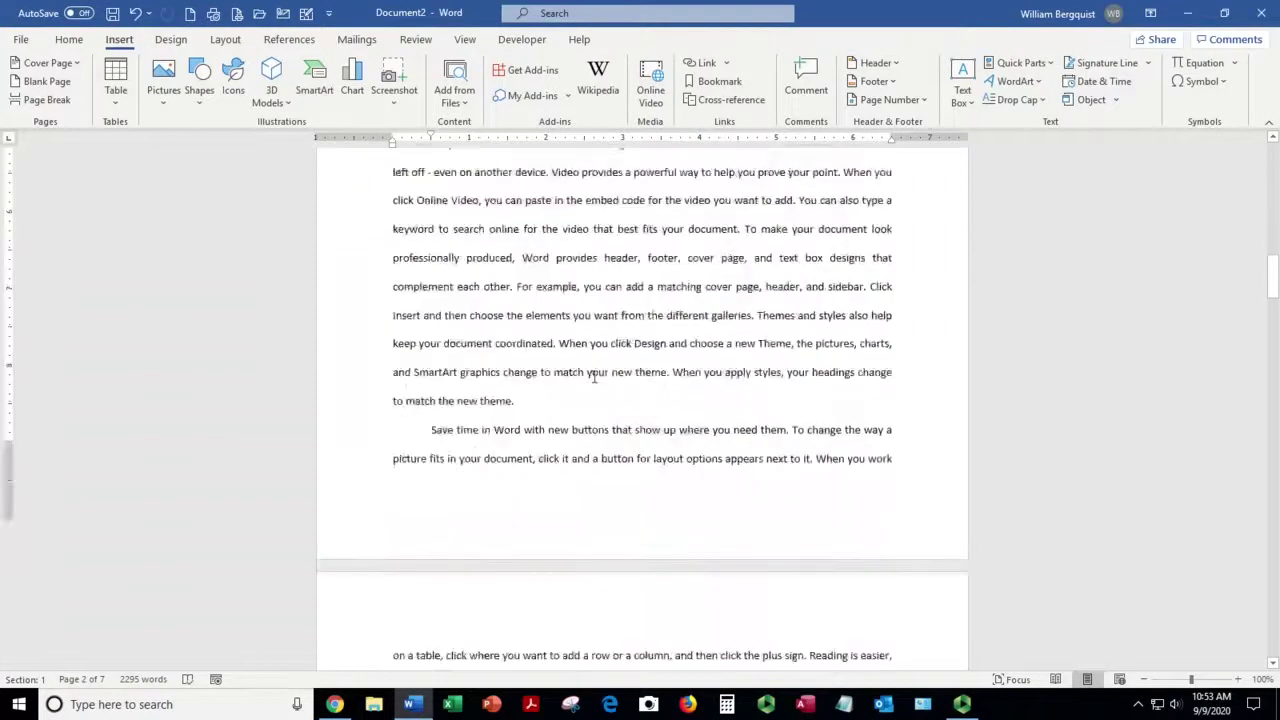
pyautogui.scroll(10, 594, 376)
pyautogui.scroll(4, 594, 376)
pyautogui.scroll(-2, 594, 376)
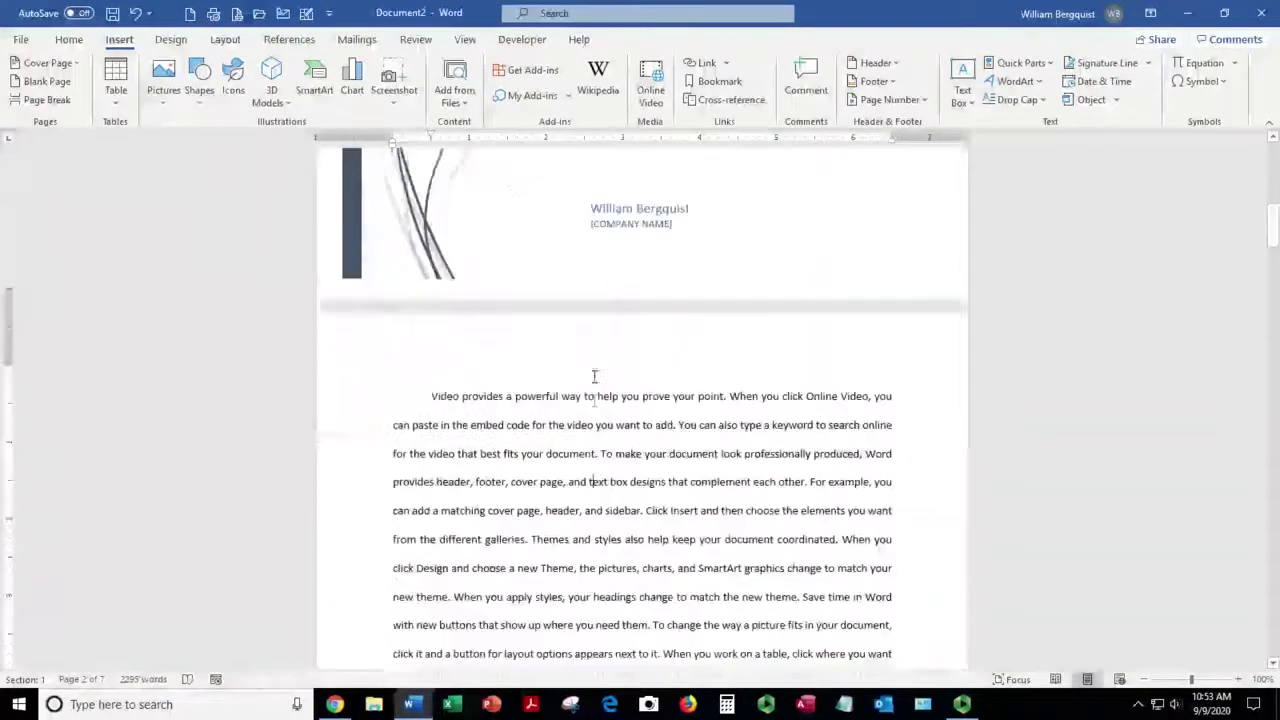
# Add the header text "Video Editing: The New Age" to the first page after the cover and return to the body
pyautogui.click(507, 333)
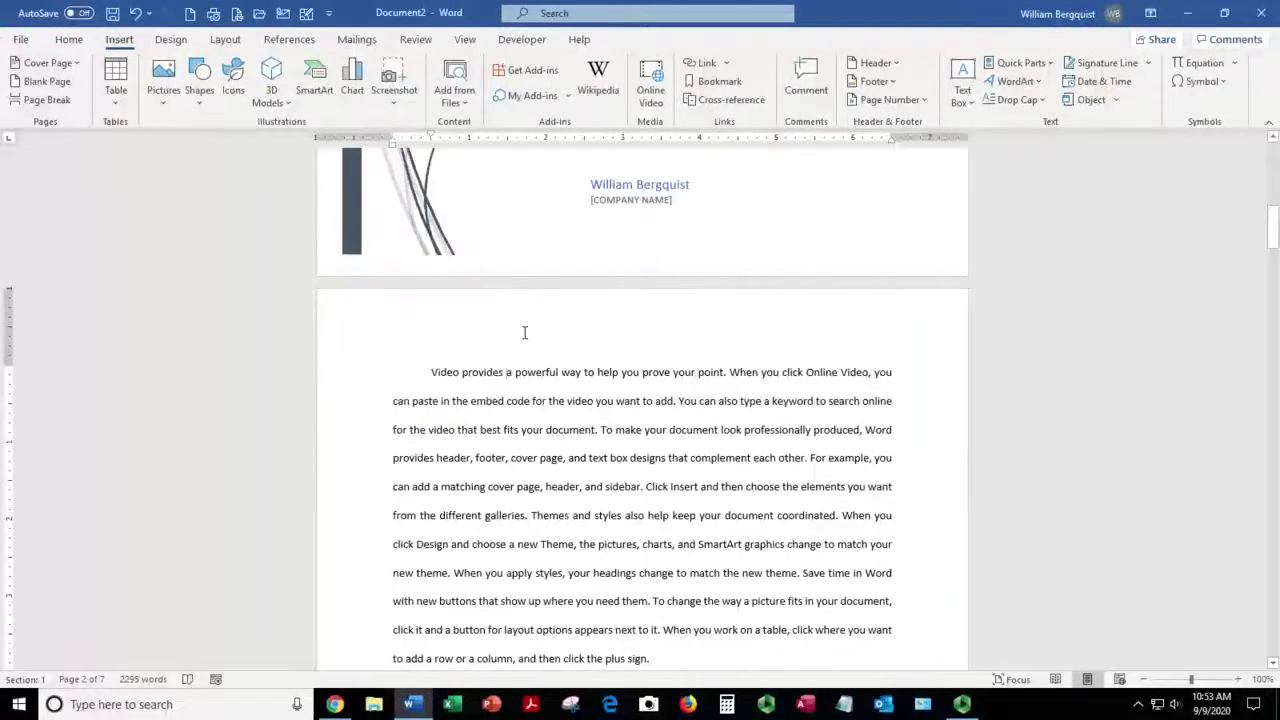
pyautogui.doubleClick(535, 318)
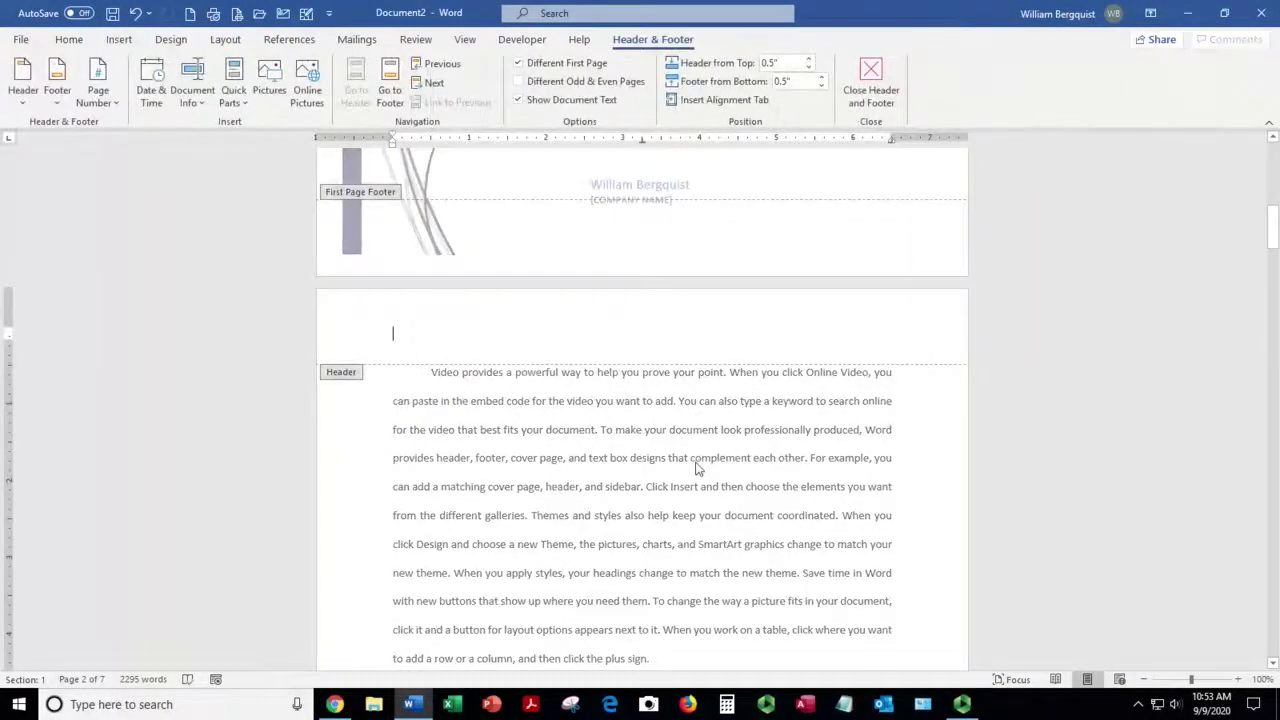
pyautogui.write('Vide')
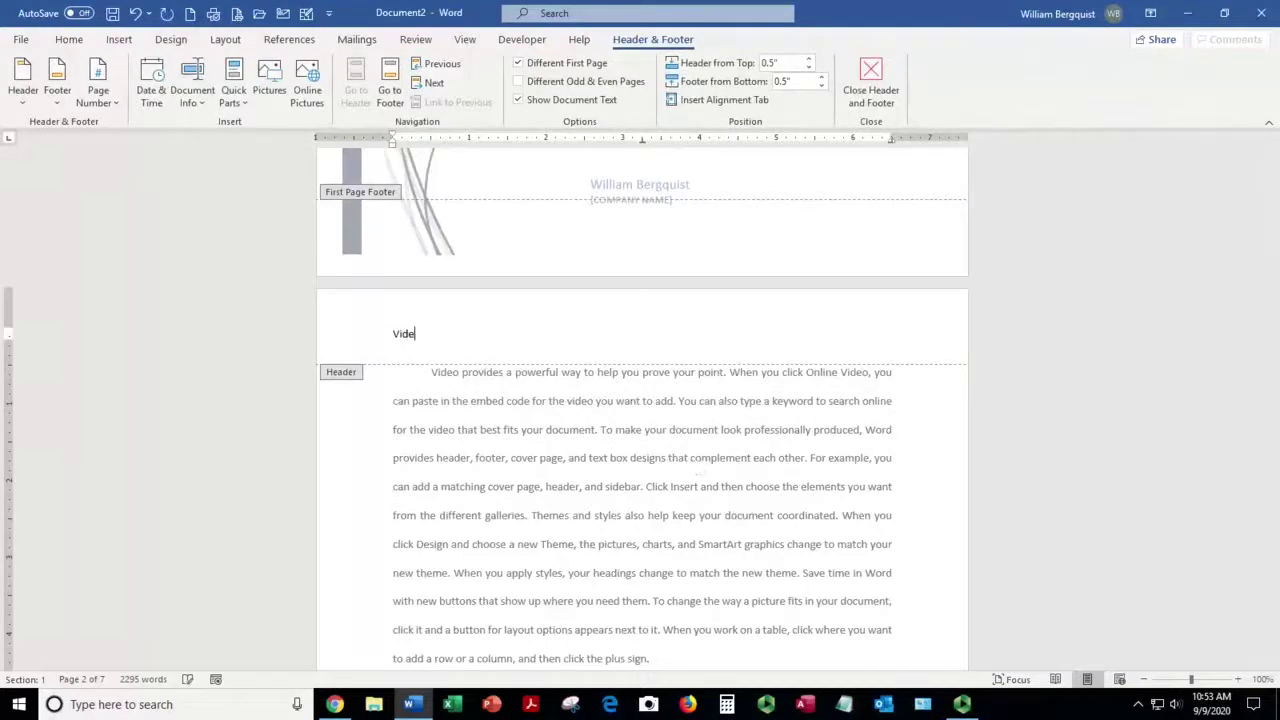
pyautogui.write('o Editing: the')
pyautogui.press('BackSpace')
pyautogui.press('BackSpace')
pyautogui.press('BackSpace')
pyautogui.press('BackSpace')
pyautogui.write('The N')
pyautogui.press('BackSpace')
pyautogui.write('New Age')
pyautogui.doubleClick(730, 499)
# Insert a Plain Number page number at the current position in the body pages' footer and return to the body text
pyautogui.scroll(-6, 683, 490)
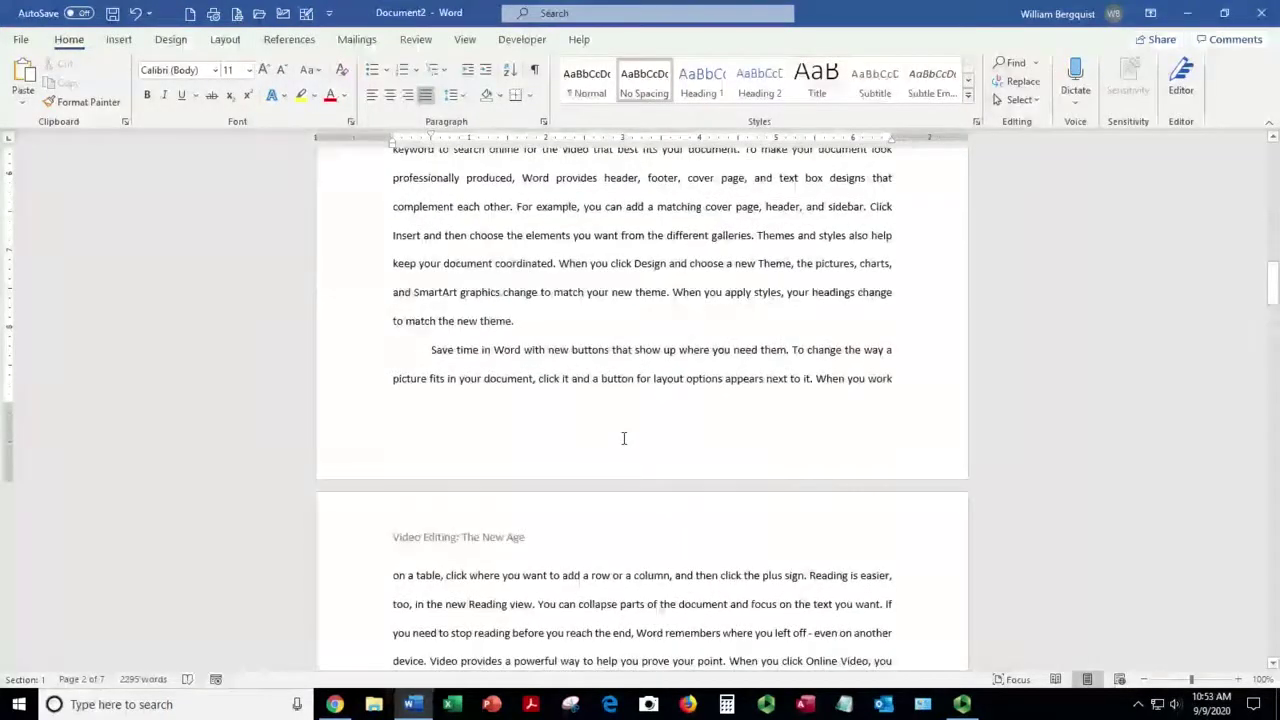
pyautogui.doubleClick(623, 438)
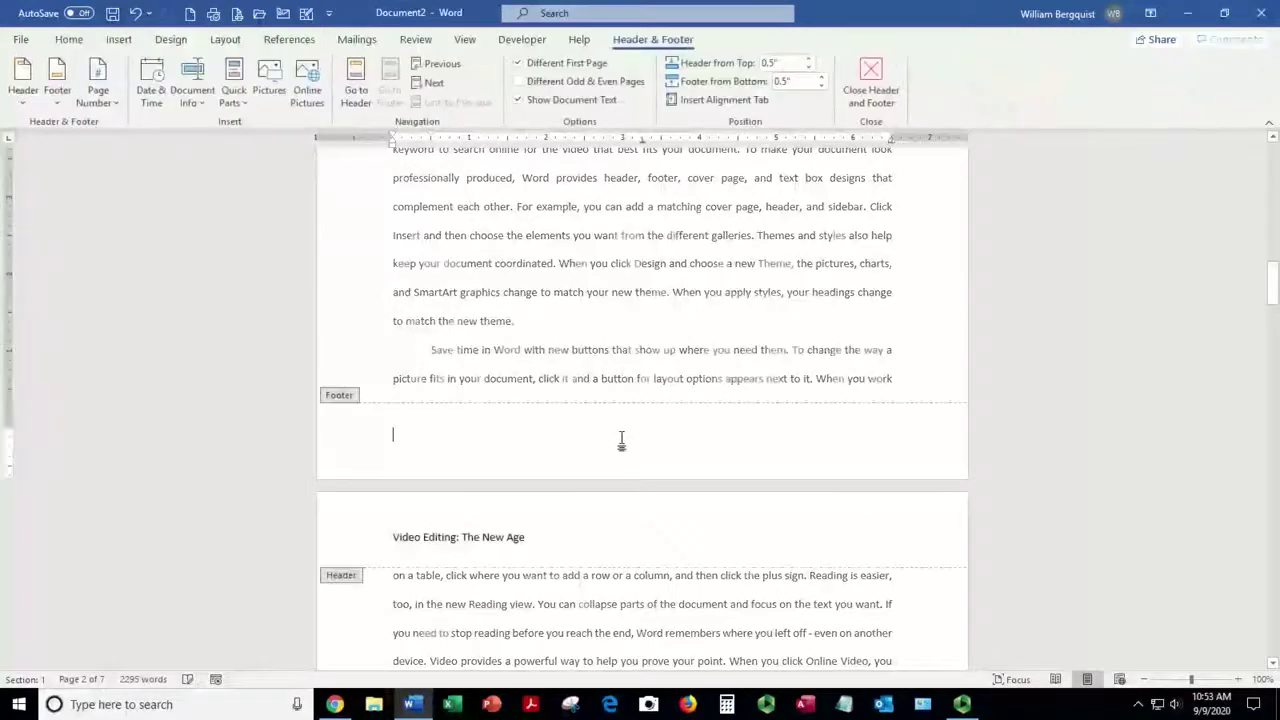
pyautogui.click(98, 88)
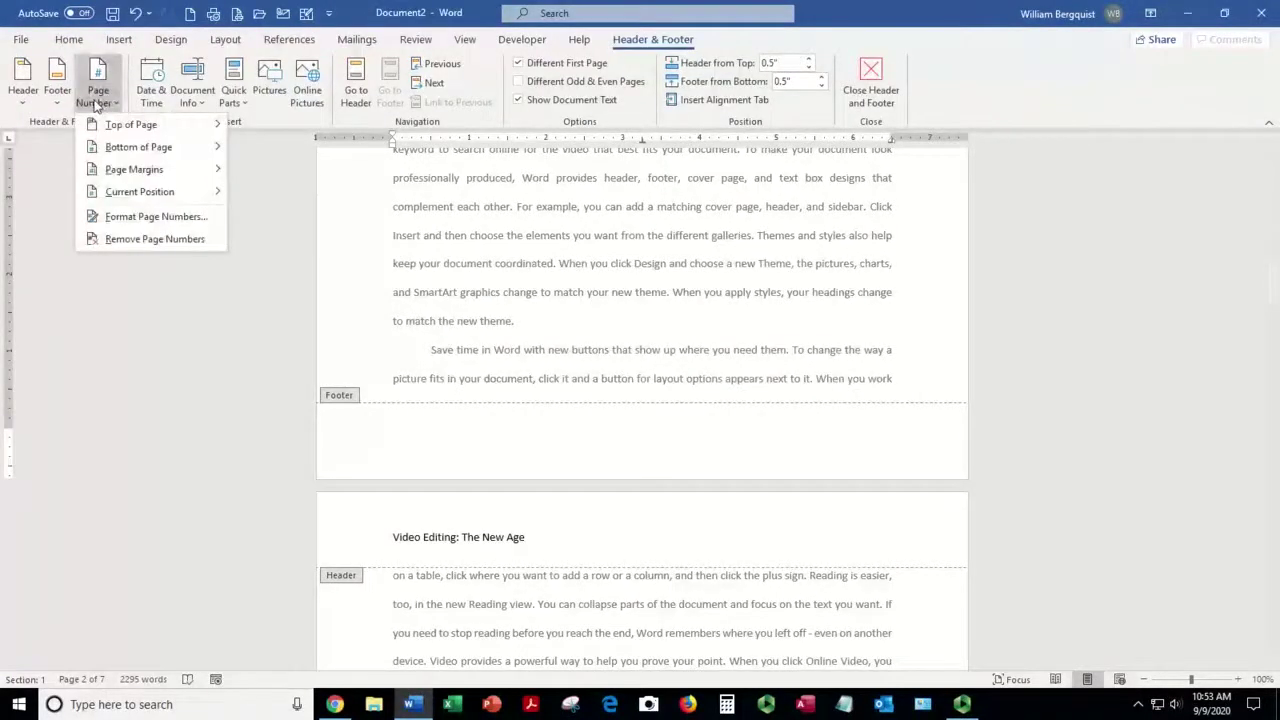
pyautogui.moveTo(118, 192)
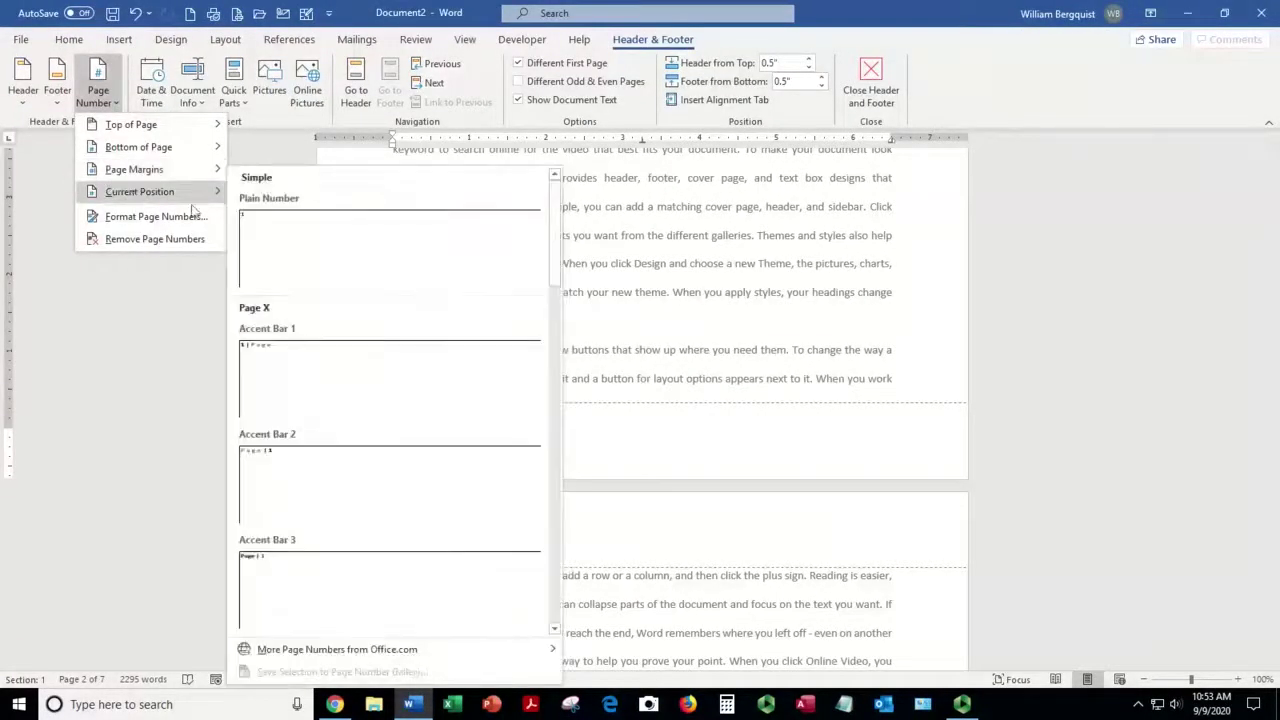
pyautogui.click(296, 240)
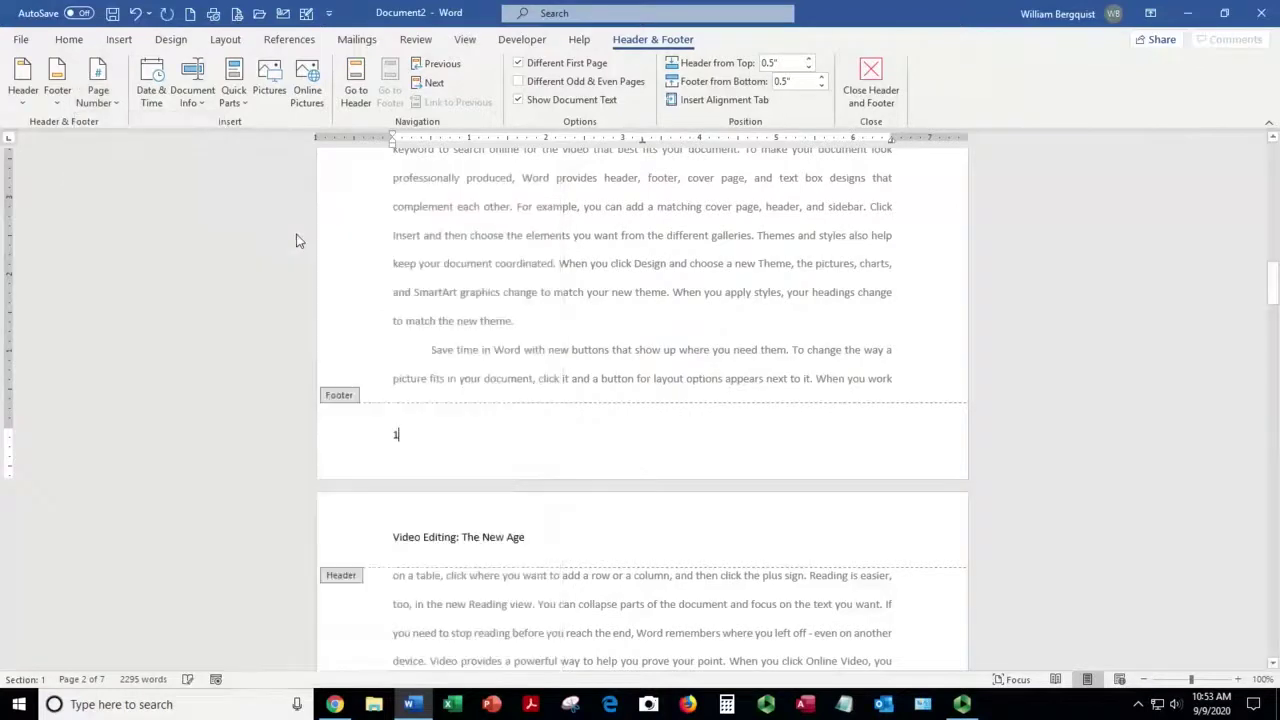
pyautogui.doubleClick(604, 325)
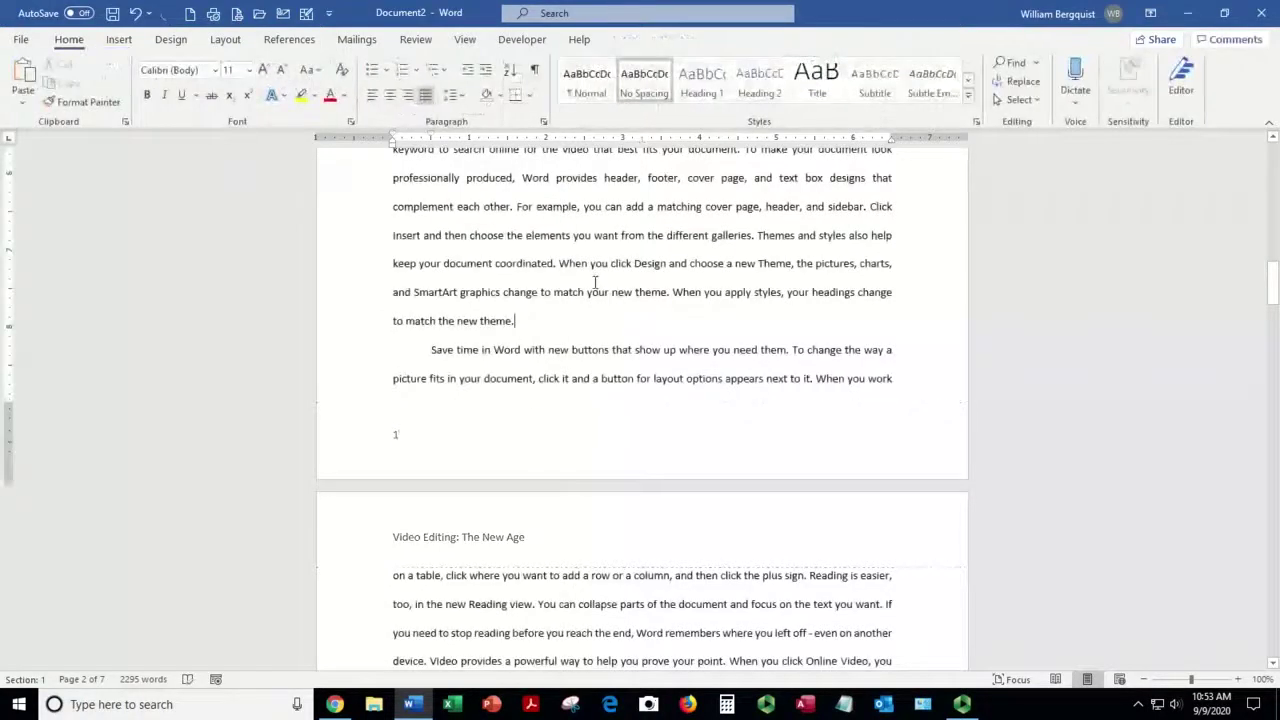
# Check the header text and footer page numbers across the body pages, and return to the first body page
pyautogui.scroll(-5, 595, 283)
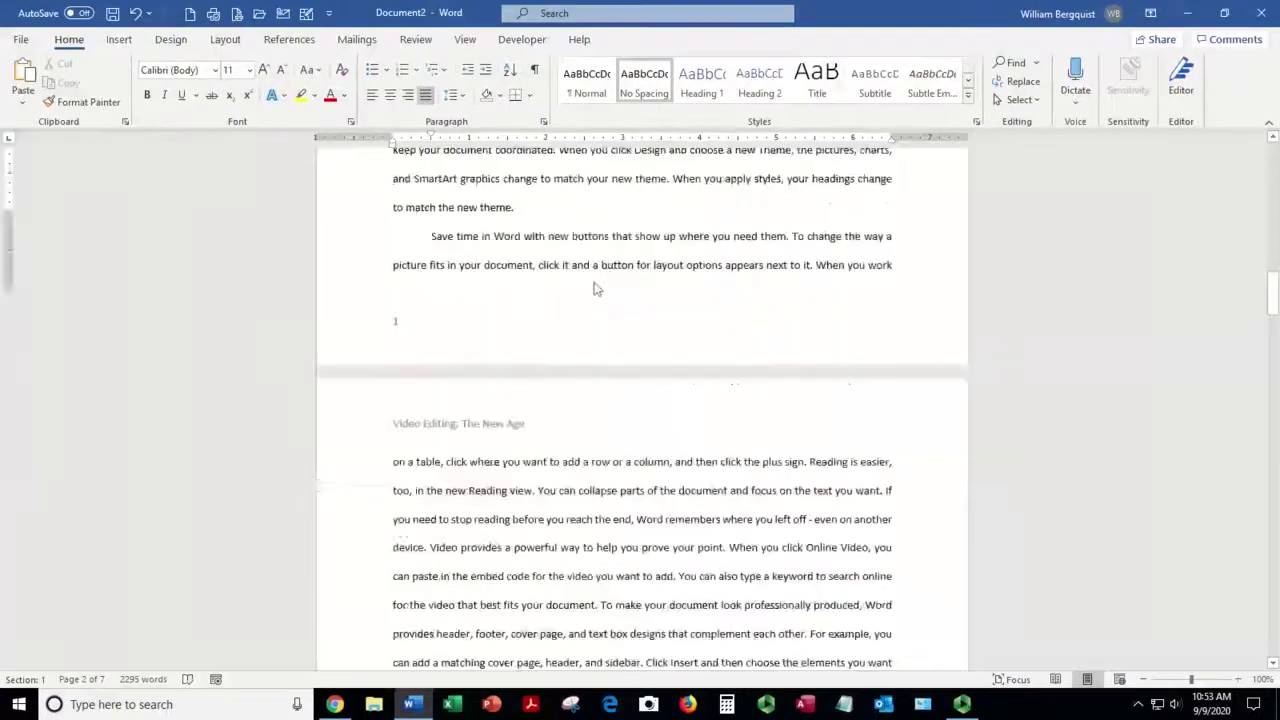
pyautogui.scroll(-5, 595, 283)
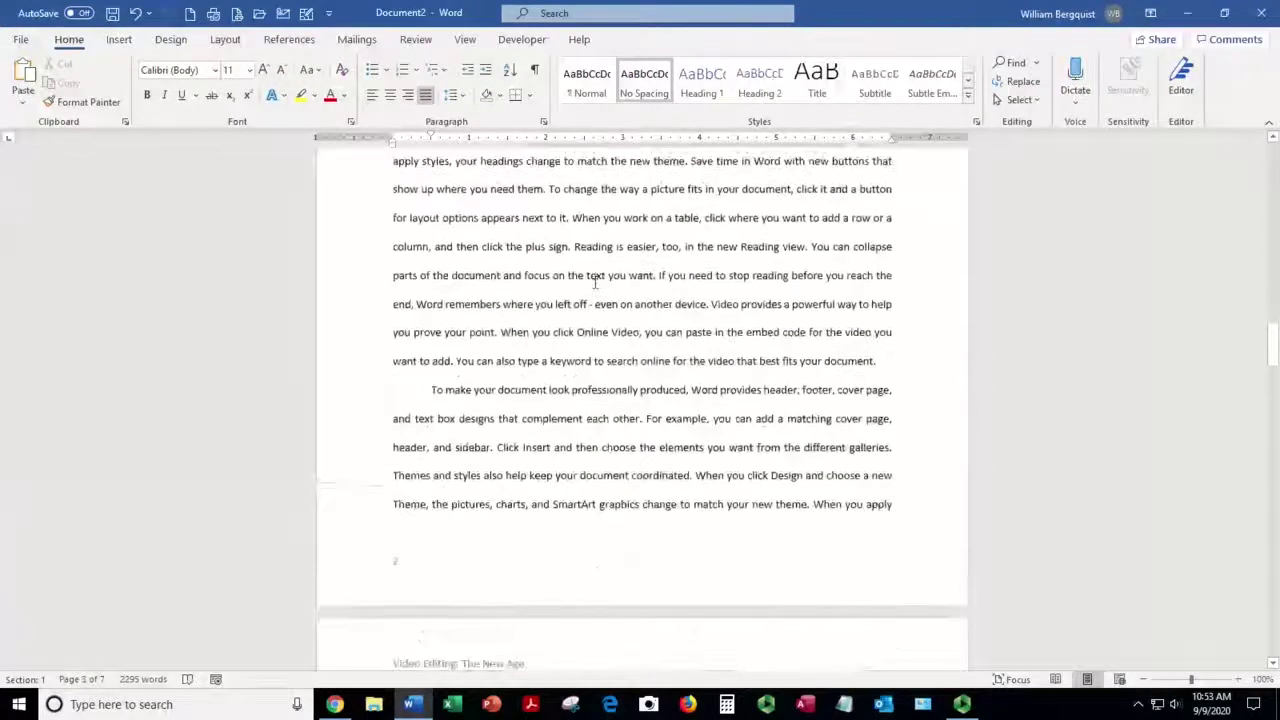
pyautogui.scroll(-7, 595, 285)
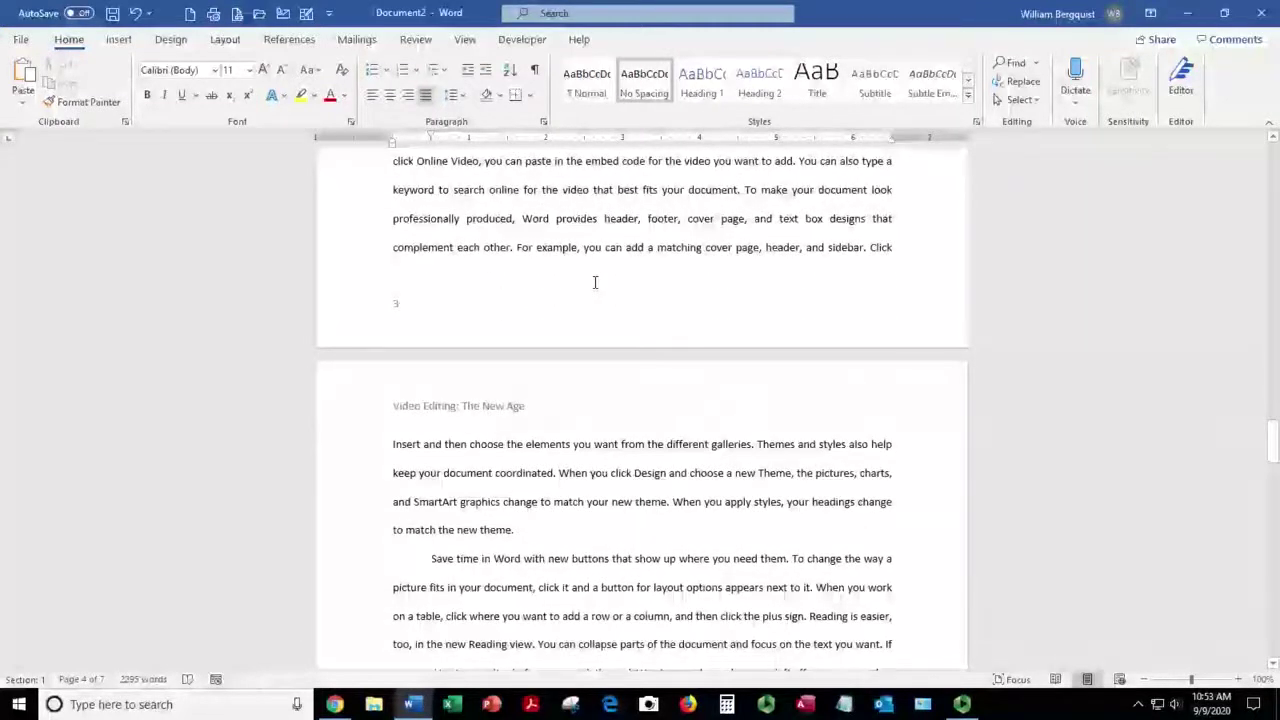
pyautogui.doubleClick(617, 350)
pyautogui.doubleClick(617, 350)
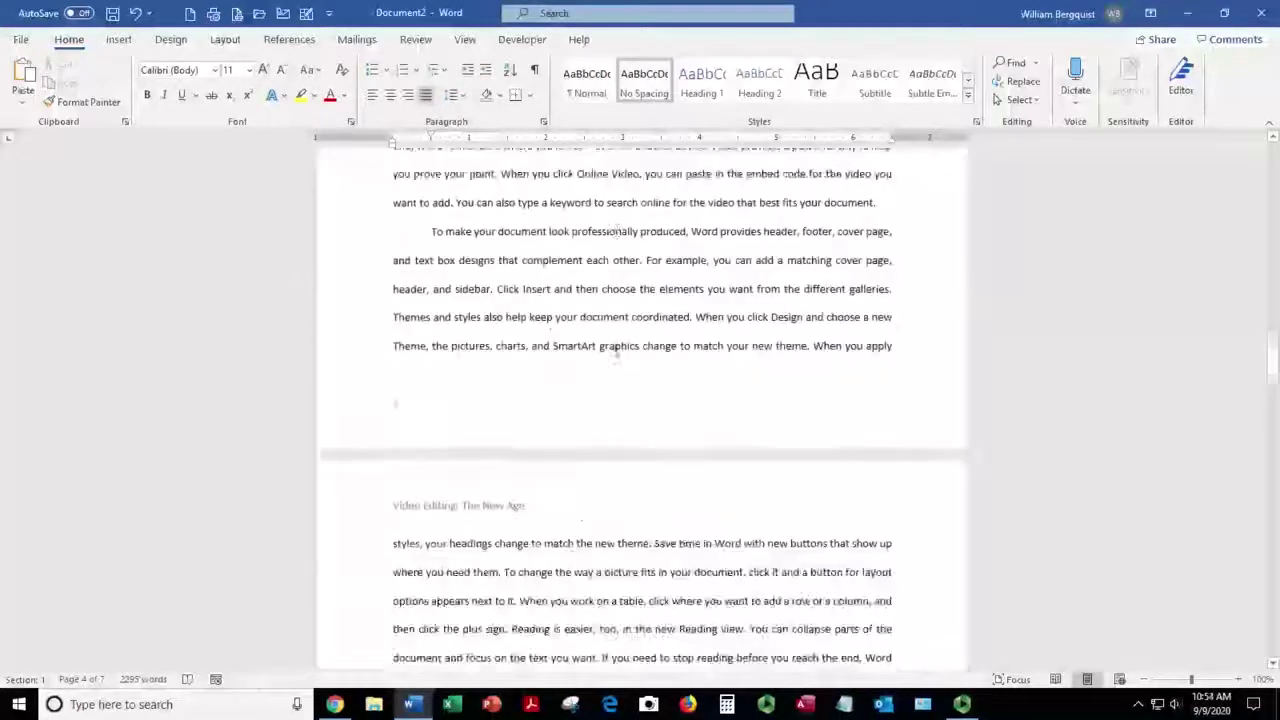
pyautogui.doubleClick(617, 350)
pyautogui.doubleClick(617, 350)
pyautogui.scroll(20, 619, 349)
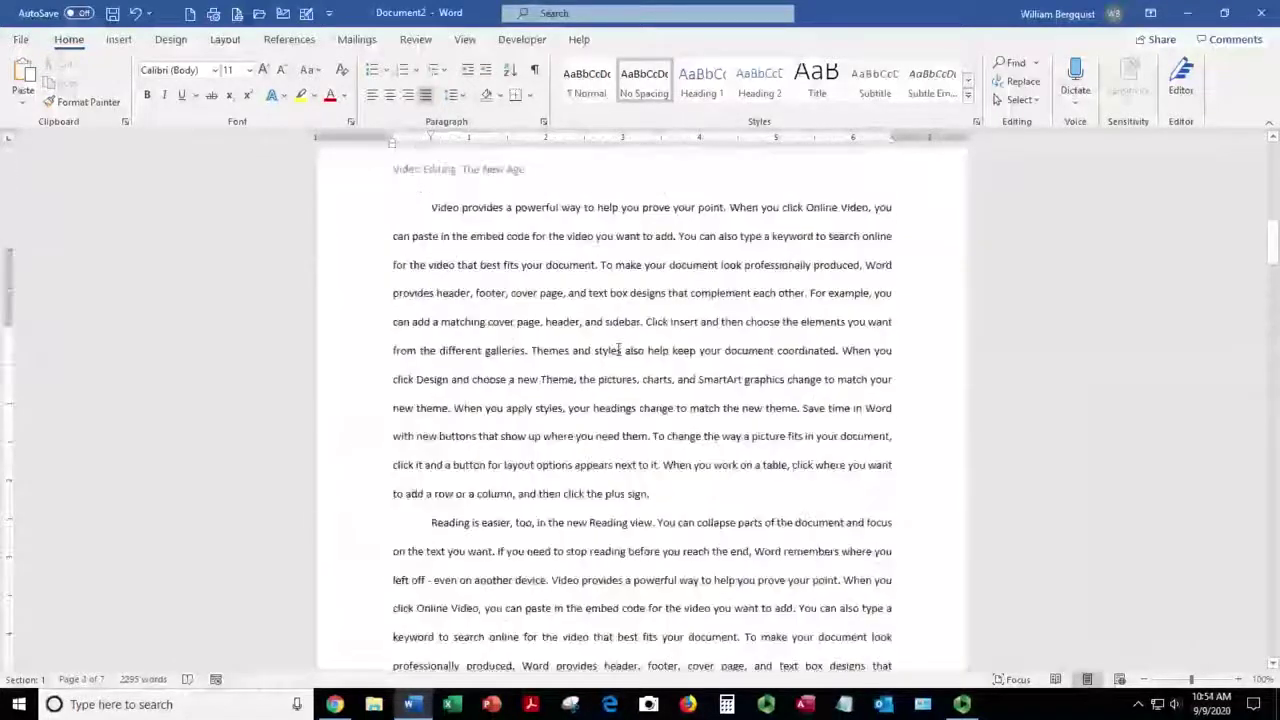
pyautogui.scroll(-5, 619, 349)
pyautogui.scroll(-6, 619, 349)
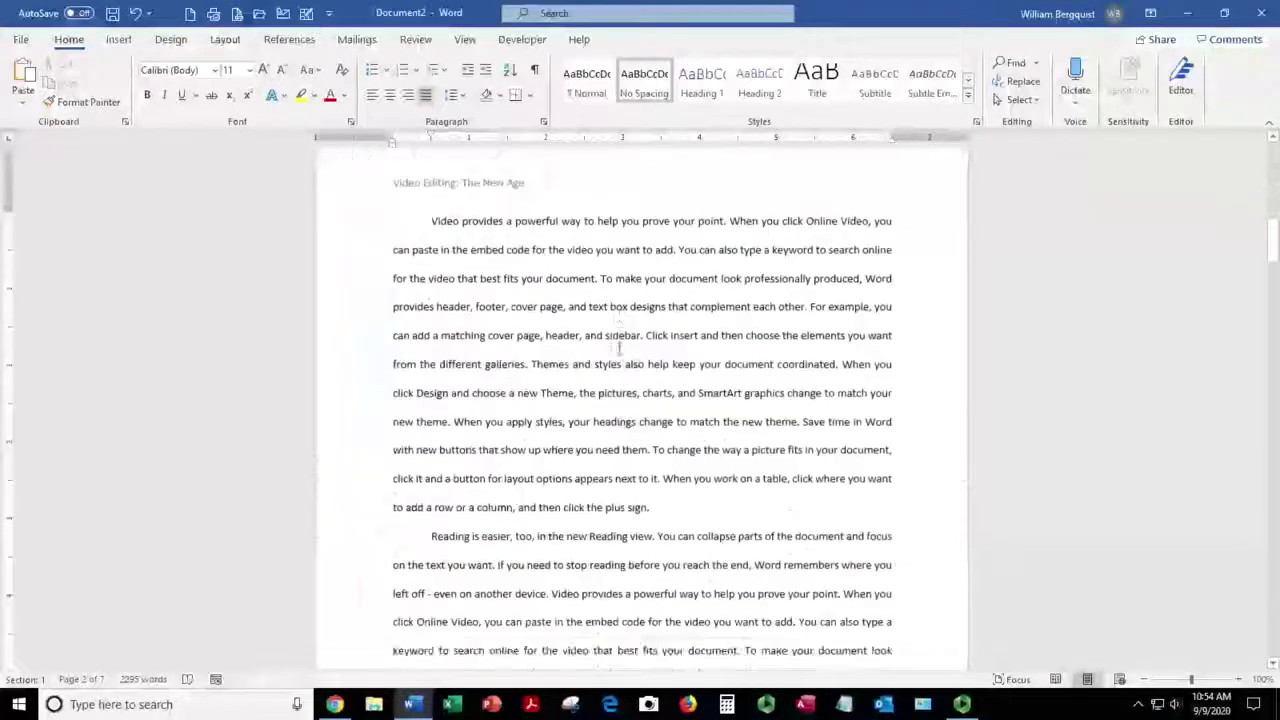
pyautogui.scroll(2, 620, 345)
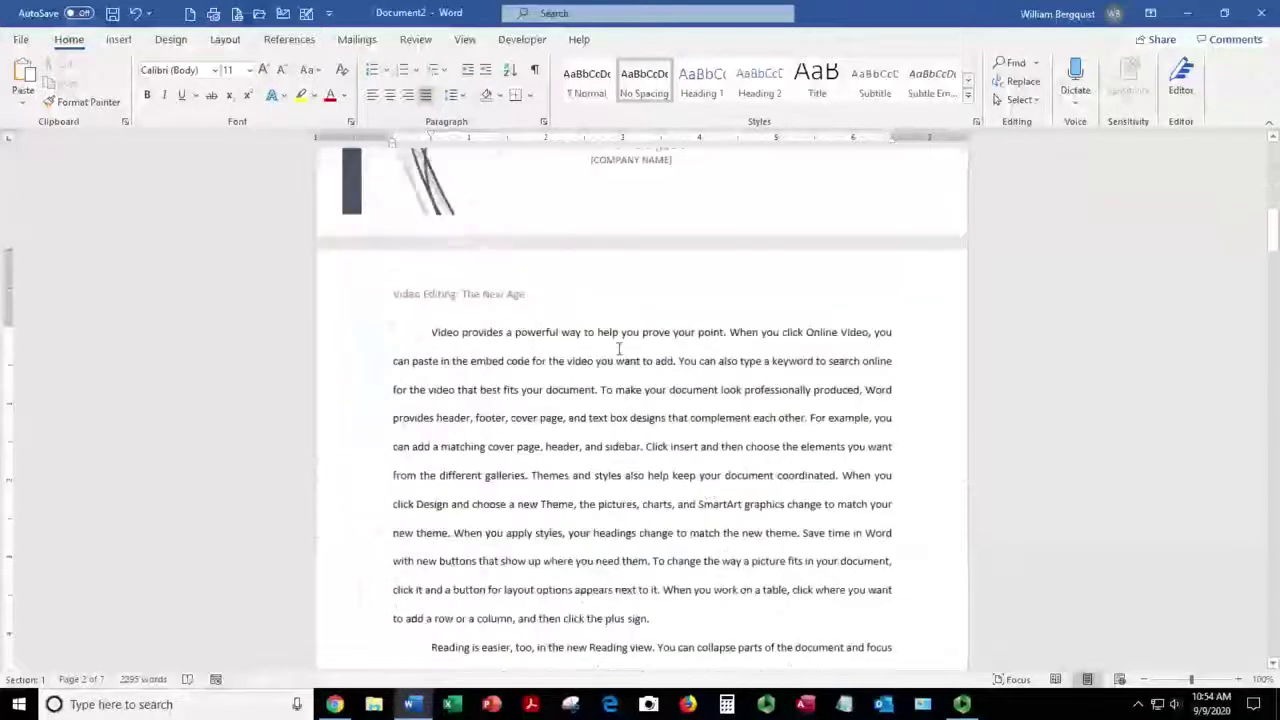
# Open the first body page's header and return to the body text, and view the gallery of built-in header designs
pyautogui.doubleClick(485, 299)
pyautogui.doubleClick(497, 393)
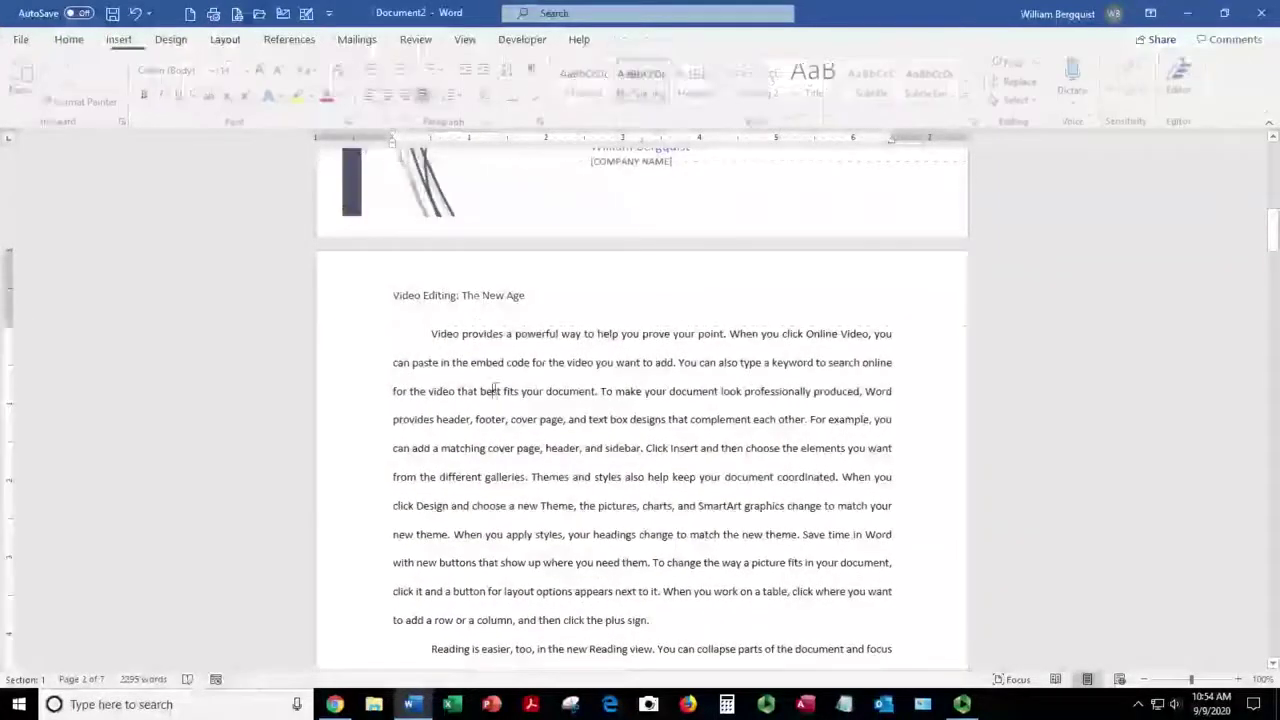
pyautogui.click(115, 41)
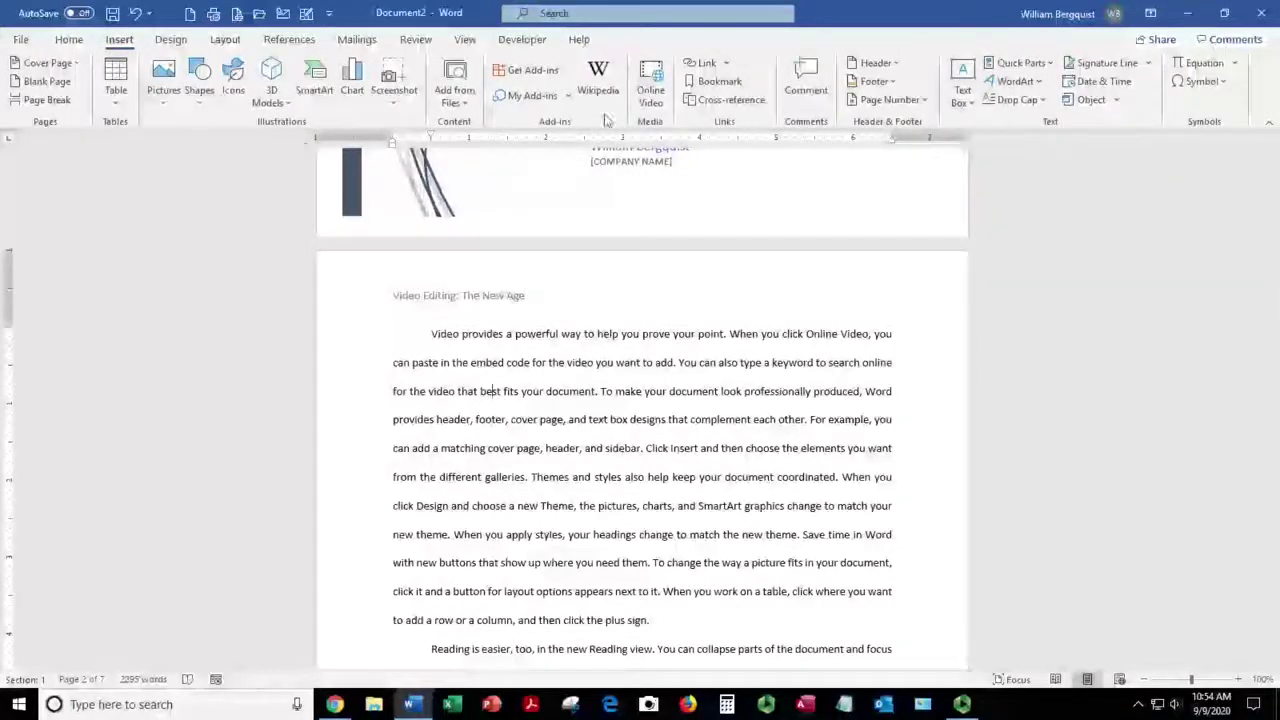
pyautogui.click(893, 64)
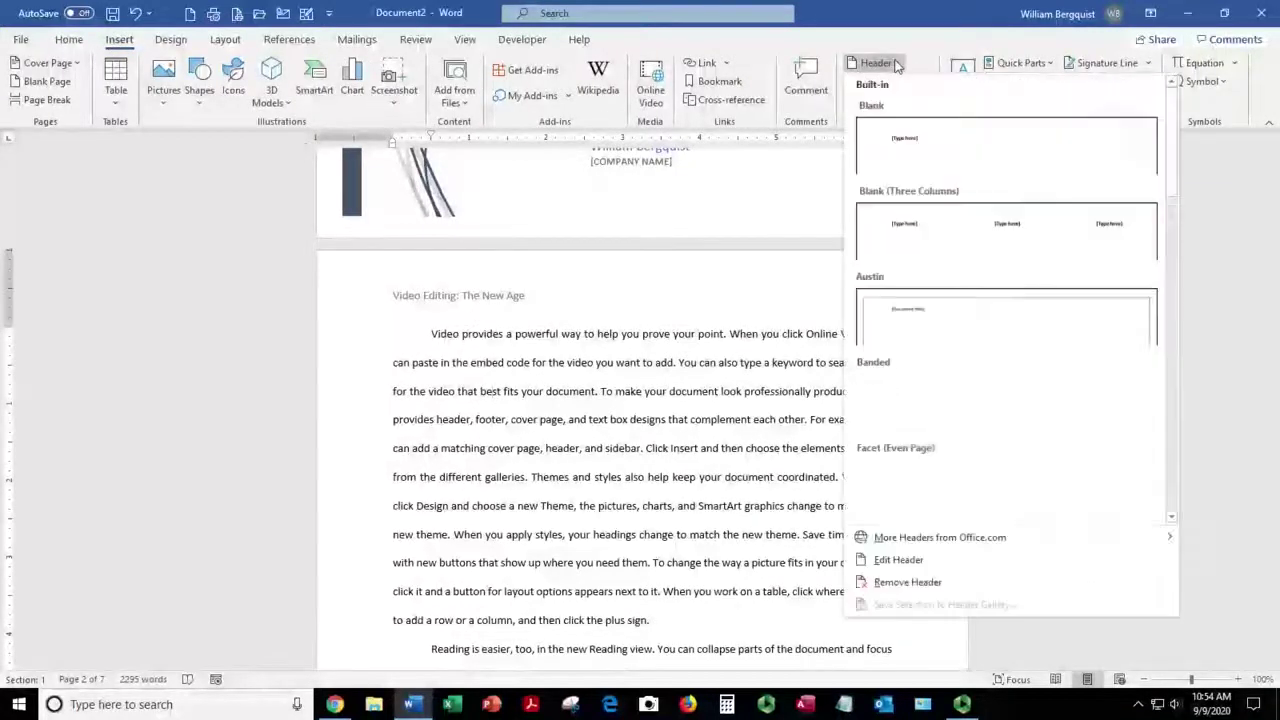
pyautogui.click(895, 64)
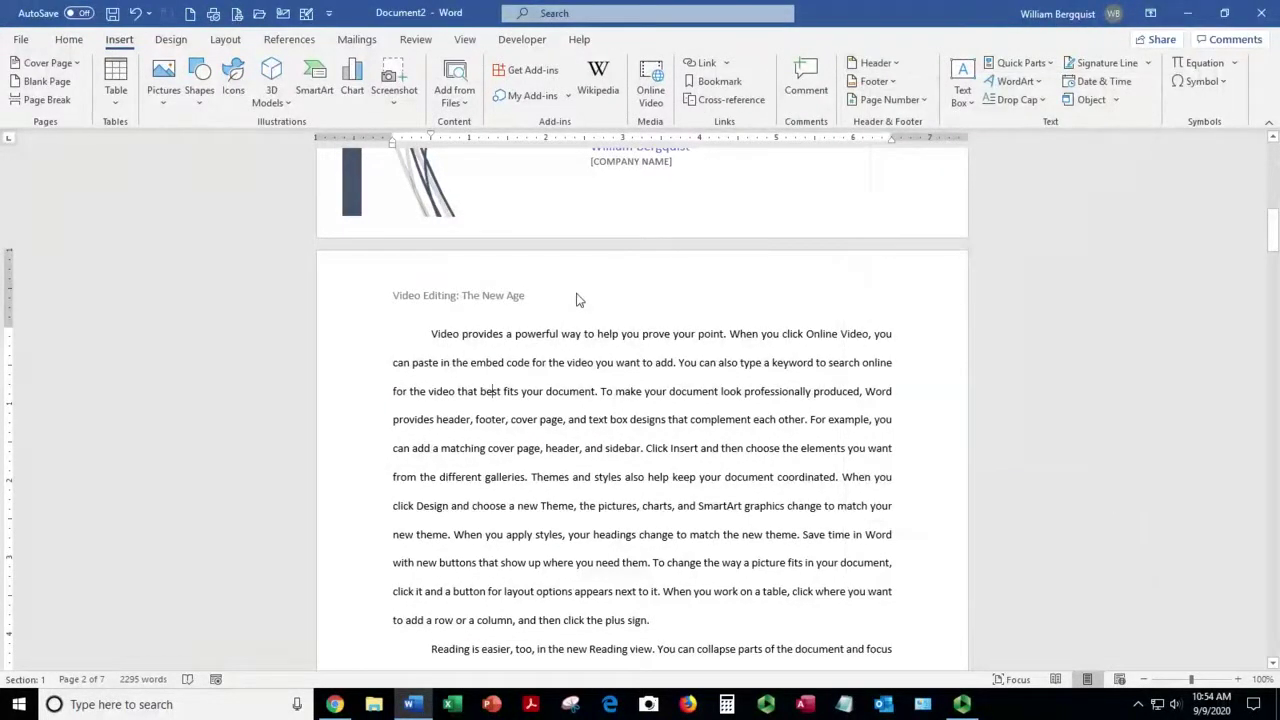
# Highlight the words "Reading is easier, too, in the new Reading view" in yellow in the second paragraph
pyautogui.scroll(-5, 512, 380)
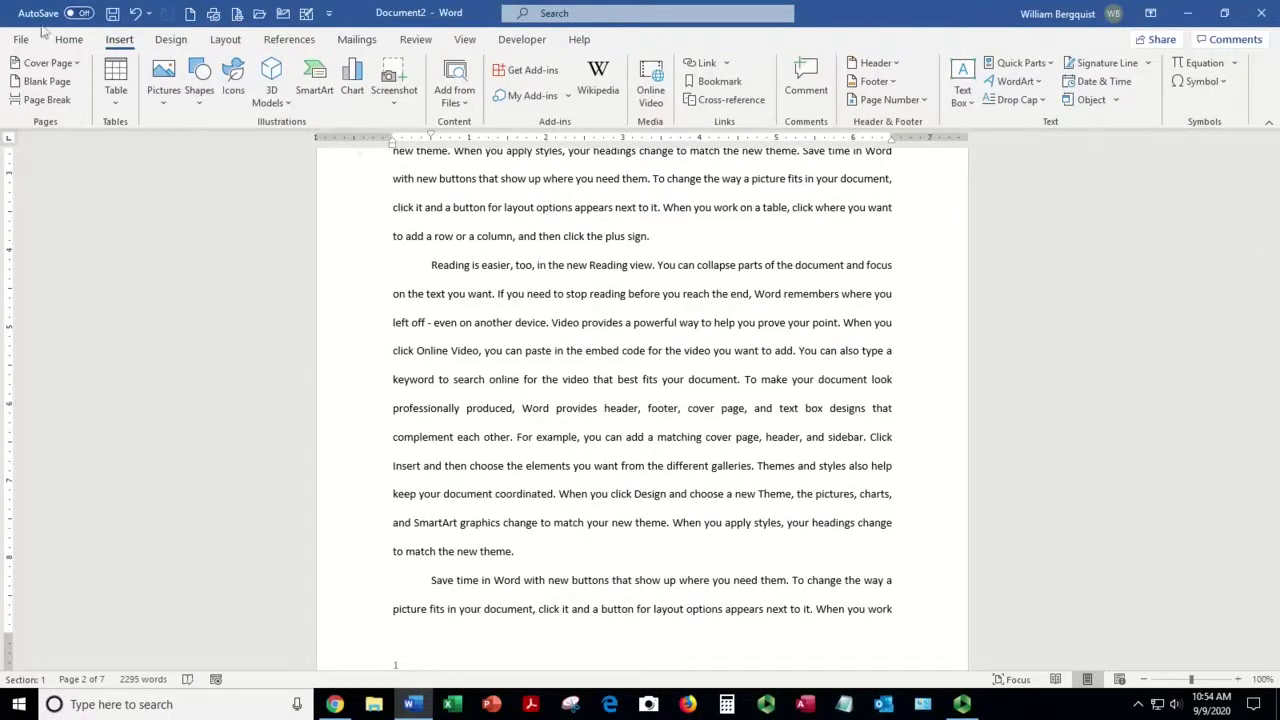
pyautogui.click(69, 40)
pyautogui.moveTo(431, 265); pyautogui.dragTo(641, 270)
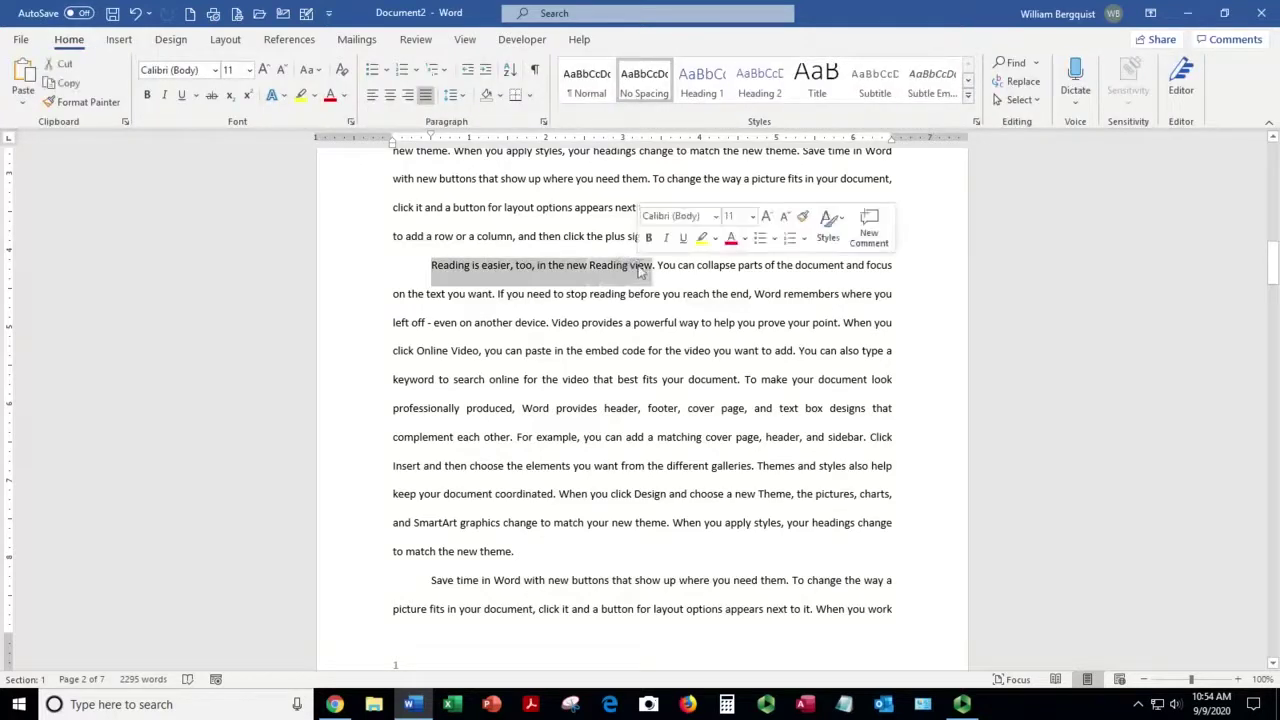
pyautogui.click(300, 96)
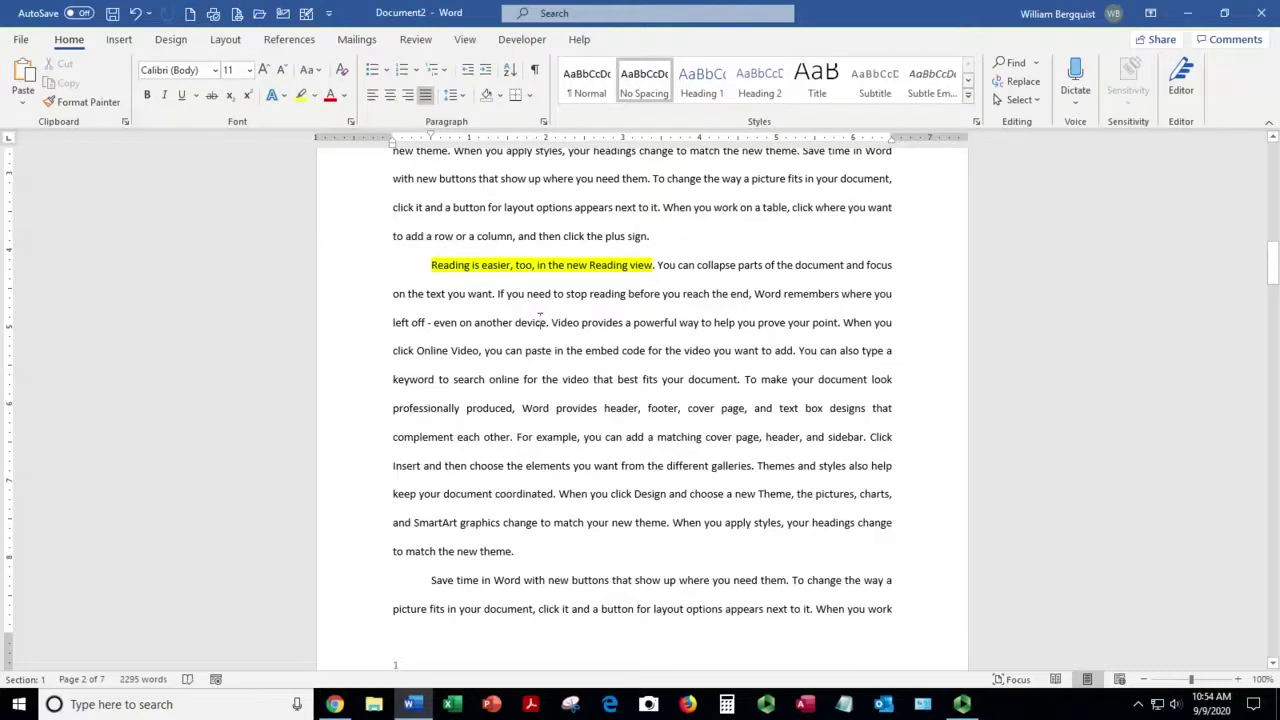